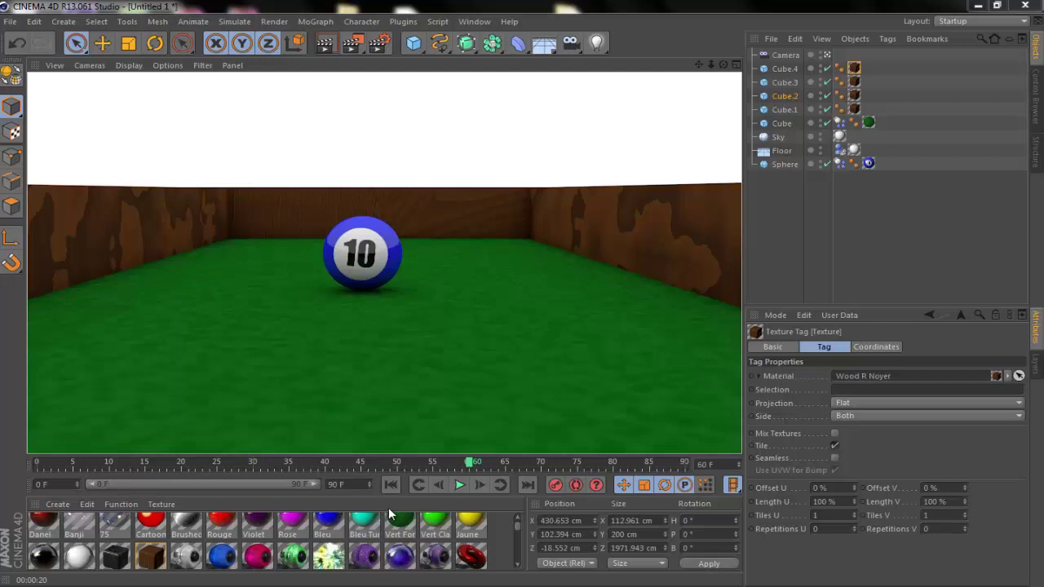
# Bring up Photoshop from the taskbar, showing the blue 10-ball texture document
pyautogui.moveTo(420, 586)
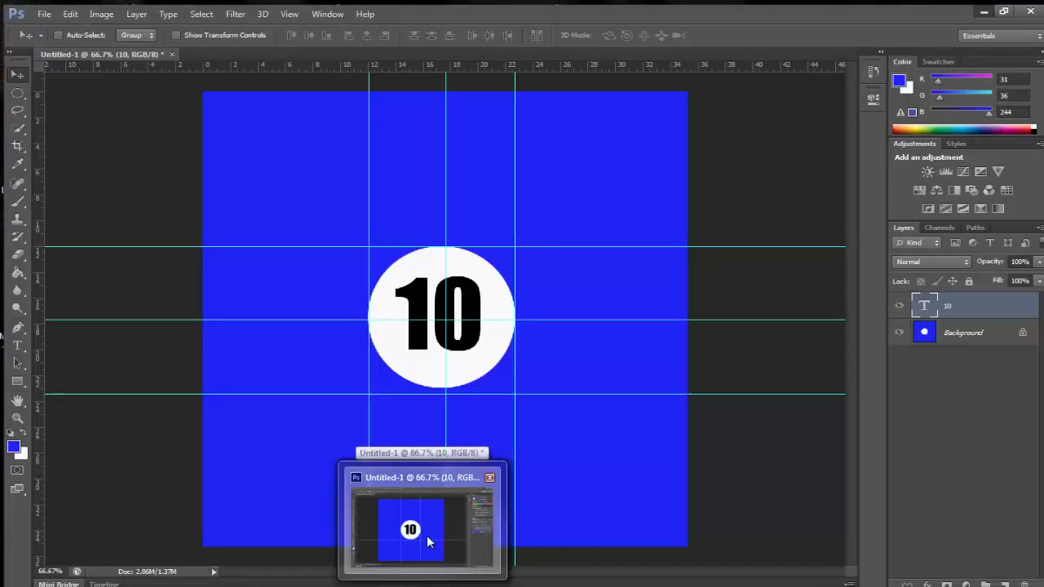
pyautogui.click(426, 535)
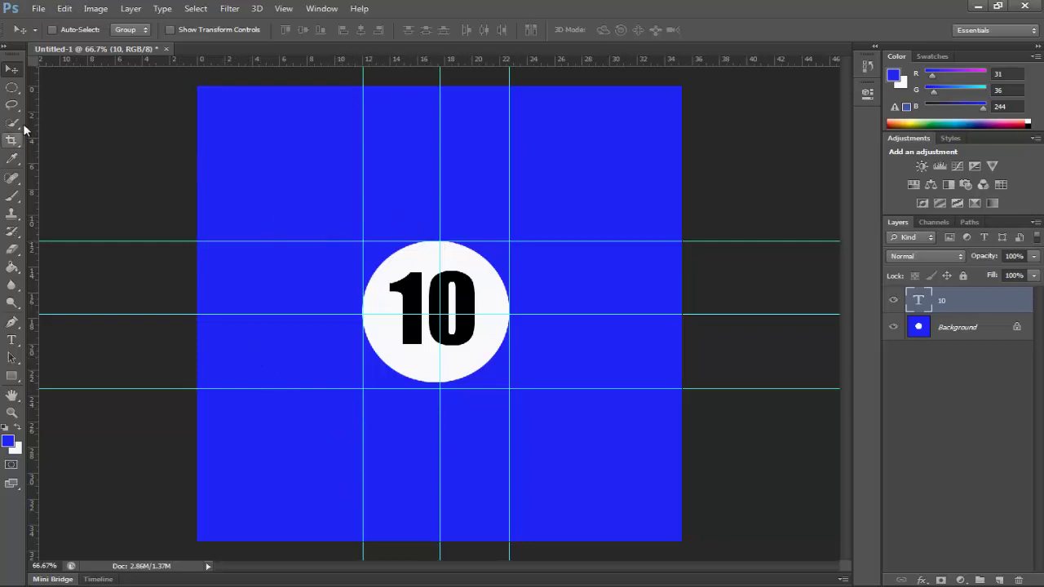
# Draw a rectangular marquee from the canvas top-left corner to the upper guide at the right edge
pyautogui.click(13, 91)
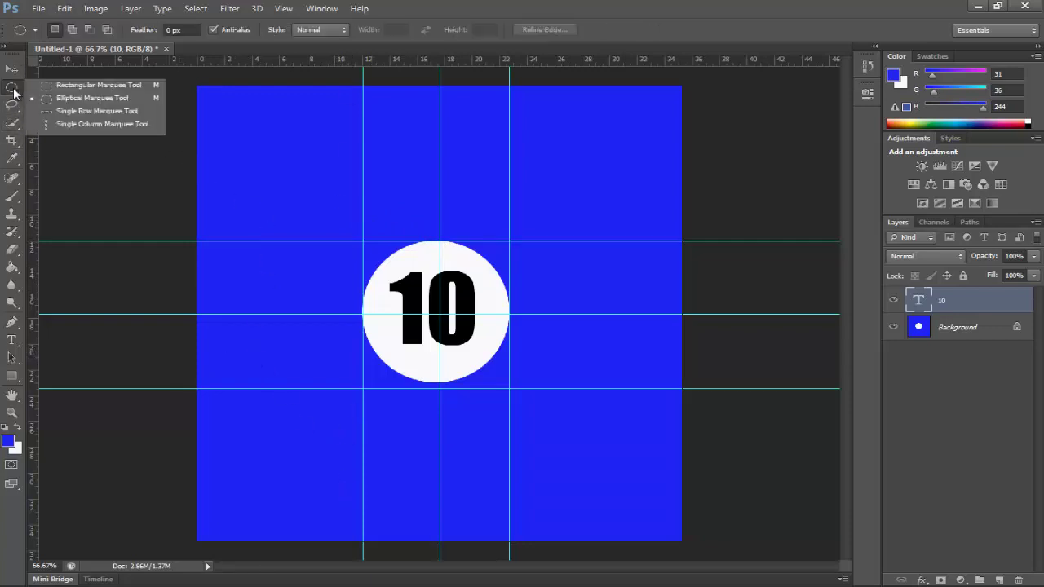
pyautogui.click(57, 87)
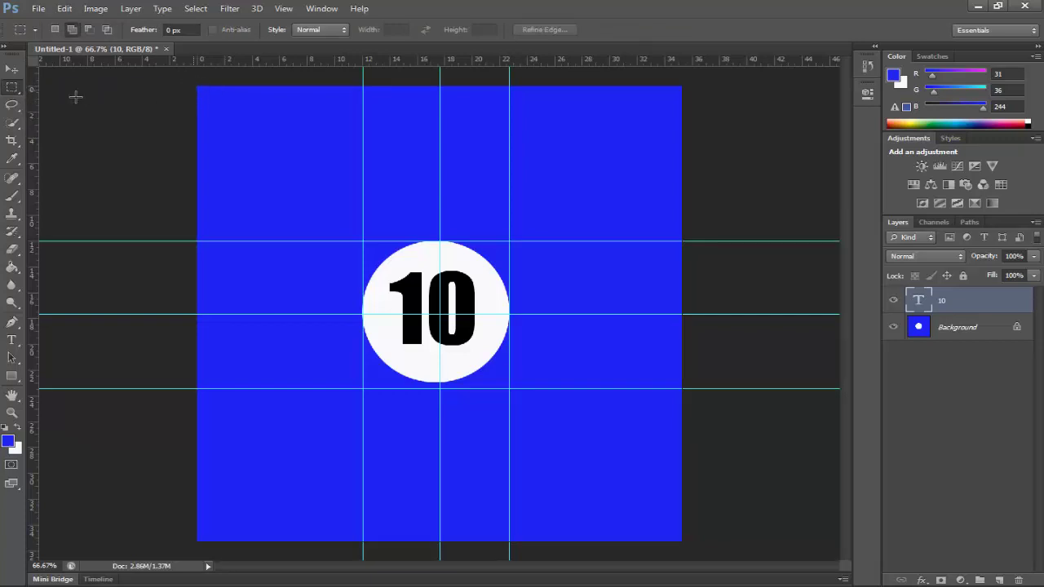
pyautogui.click(13, 91)
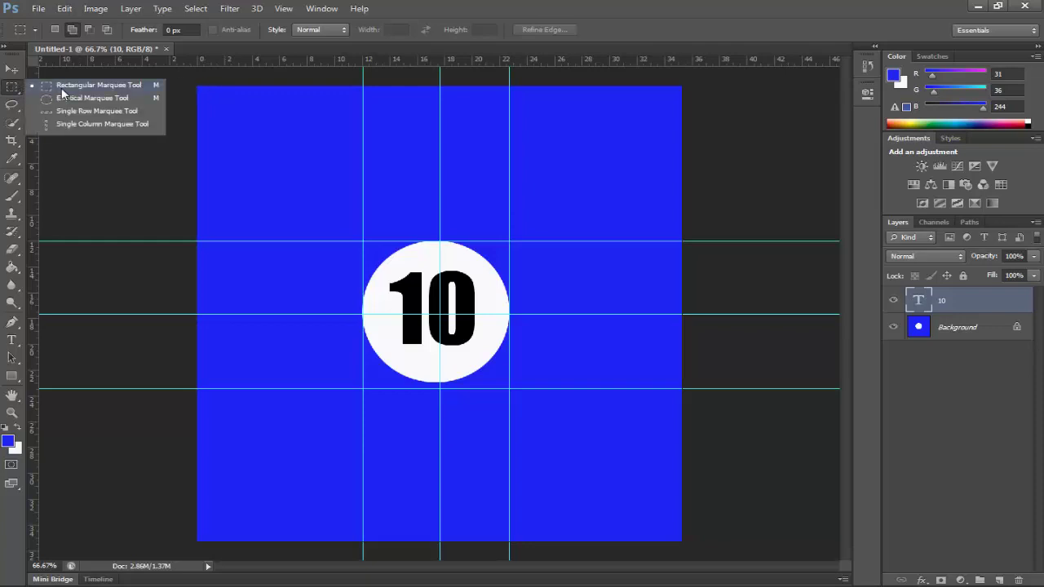
pyautogui.click(123, 87)
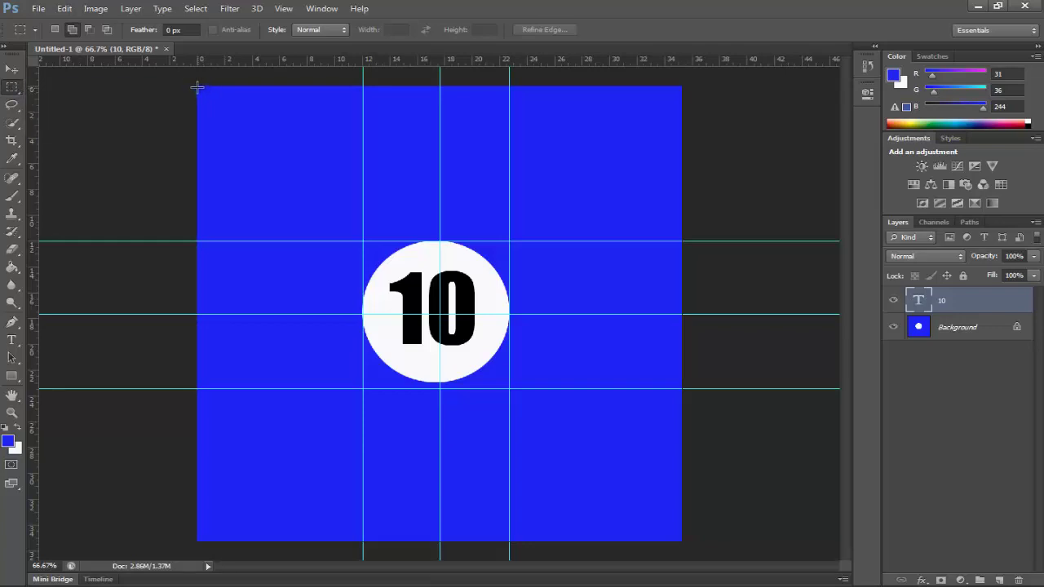
pyautogui.moveTo(306, 150); pyautogui.dragTo(685, 234)
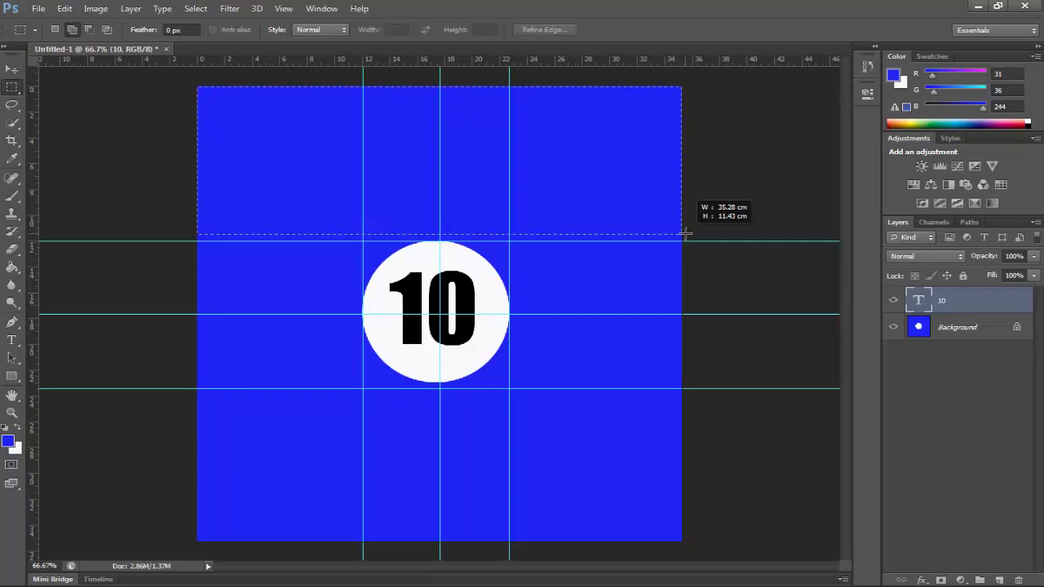
pyautogui.moveTo(685, 234); pyautogui.dragTo(684, 234)
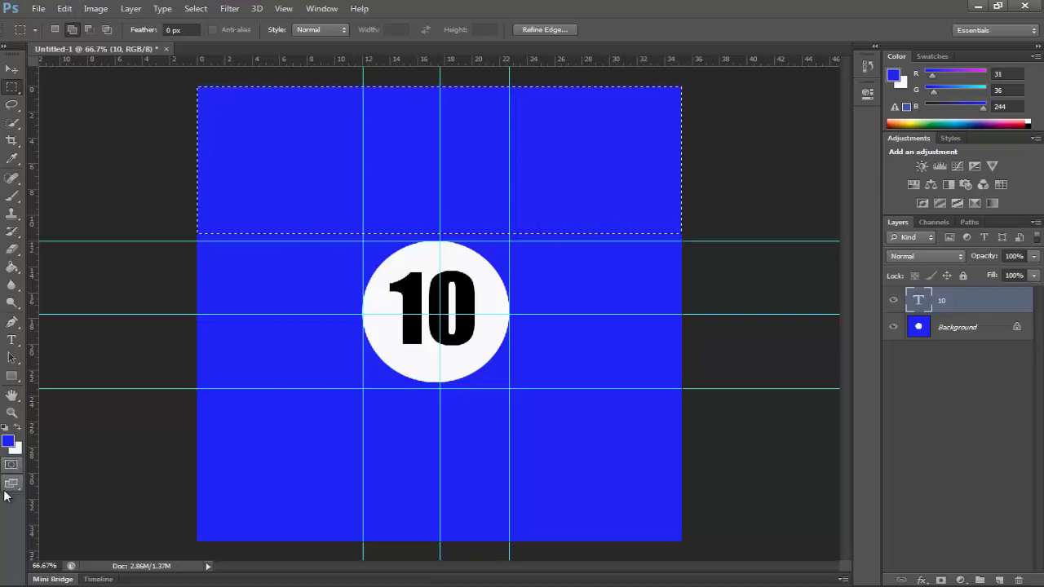
# Swap the colours and try brushing the top band white, declining to rasterize the 10 text layer
pyautogui.press('x')
pyautogui.hotkey('ctrl', 'BackSpace')
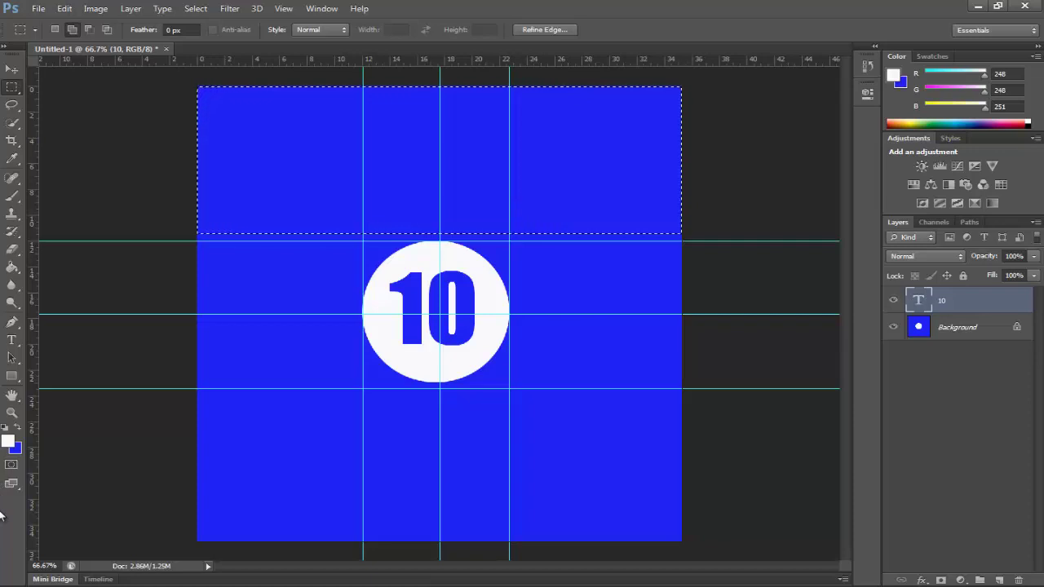
pyautogui.press('x')
pyautogui.press('x')
pyautogui.press('x')
pyautogui.press('x')
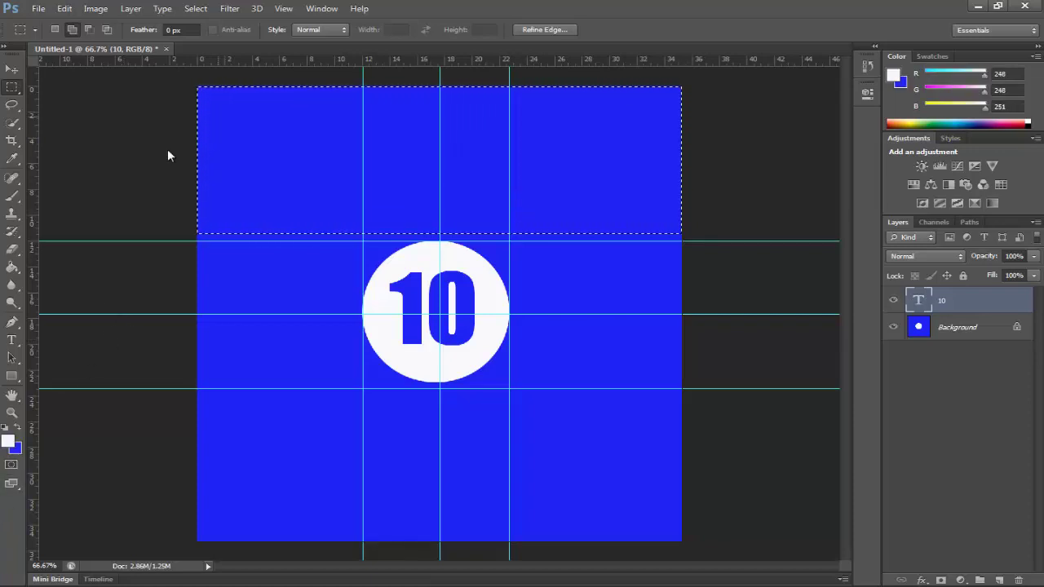
pyautogui.click(12, 196)
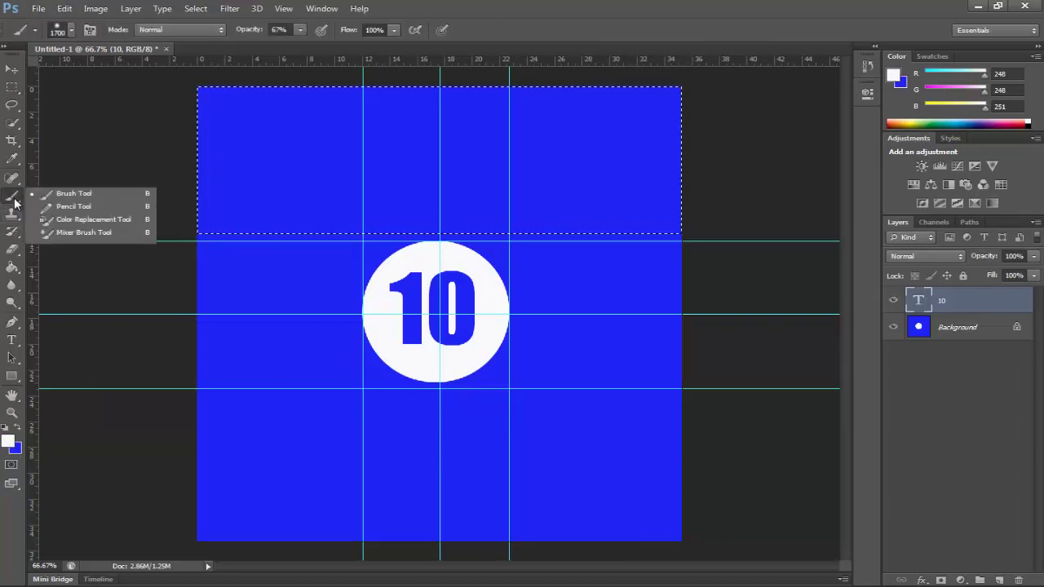
pyautogui.click(260, 201)
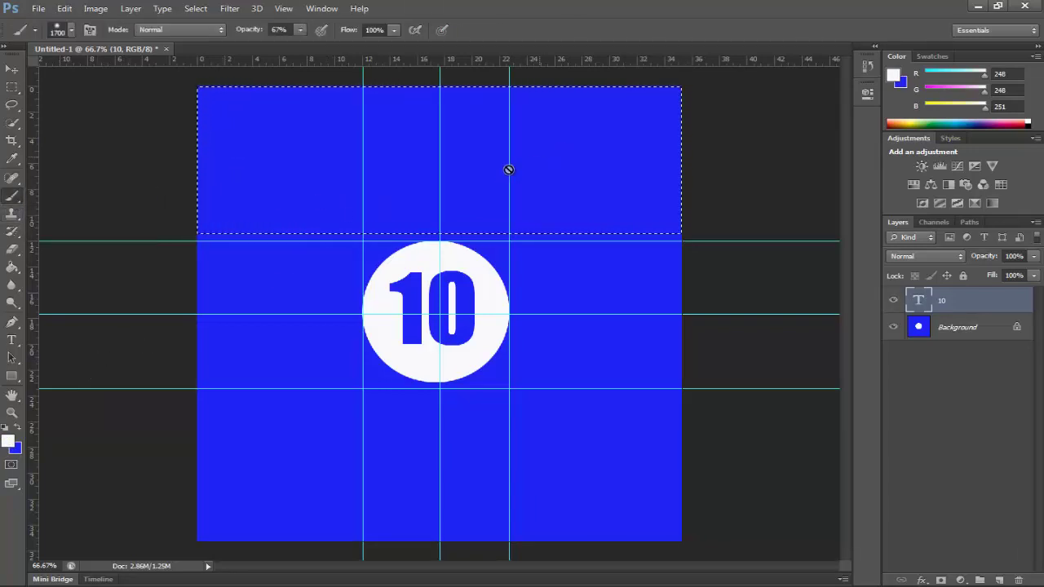
pyautogui.click(324, 188)
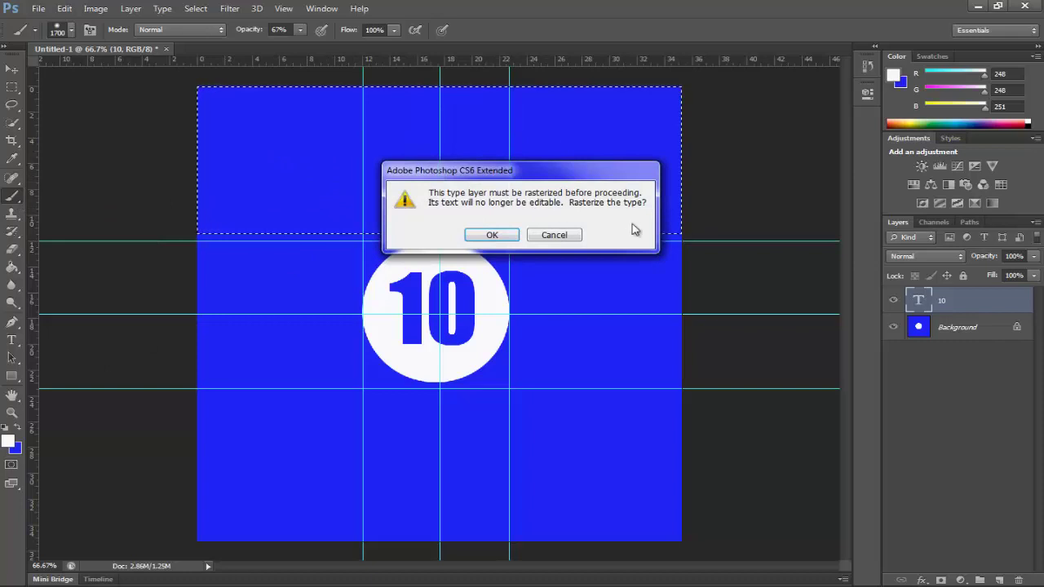
pyautogui.click(554, 236)
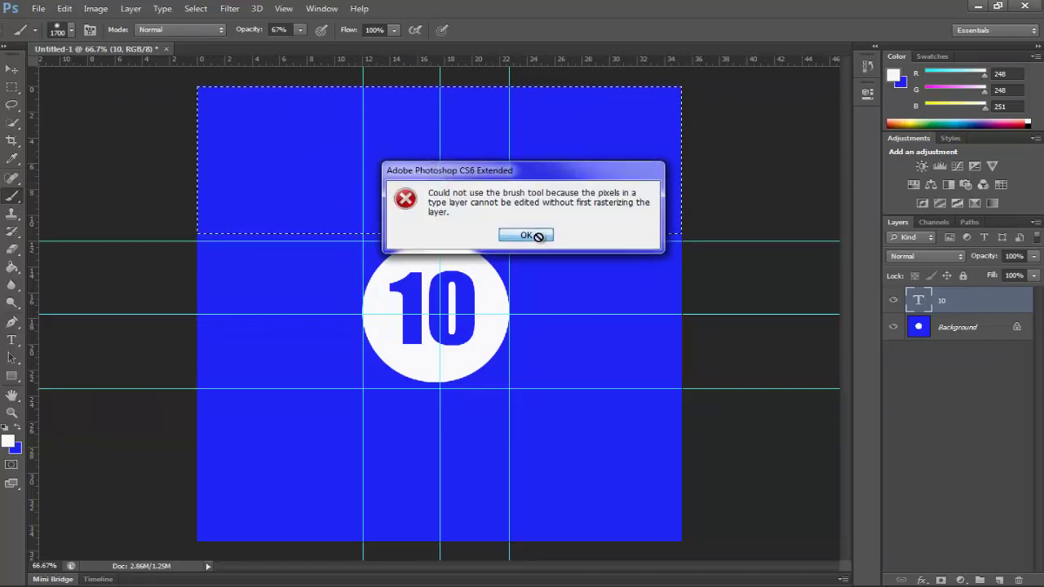
pyautogui.click(528, 235)
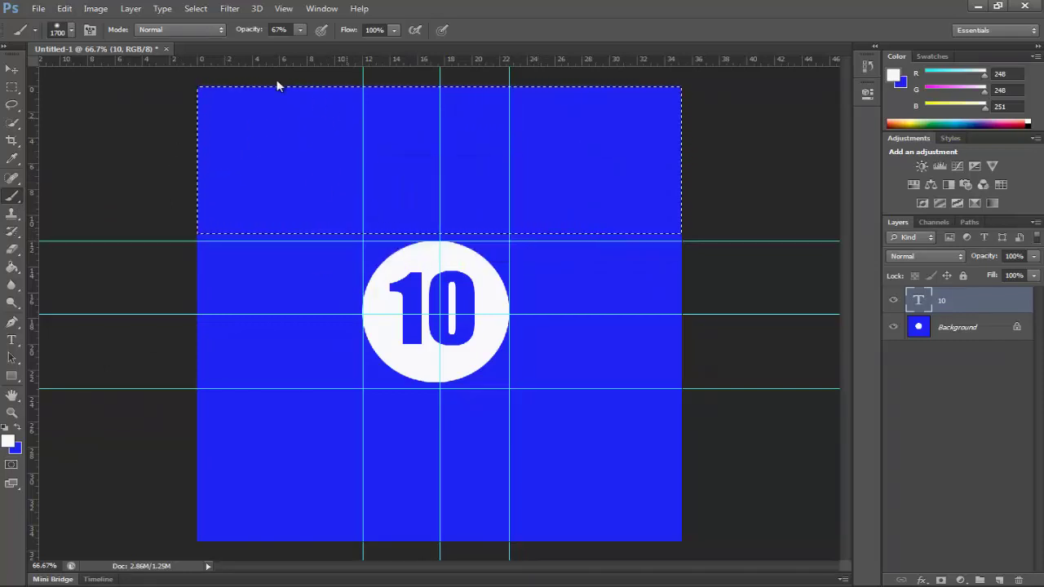
# Step backward to restore the black 10, then make the Background layer active
pyautogui.click(65, 8)
pyautogui.click(74, 45)
pyautogui.click(64, 9)
pyautogui.click(64, 8)
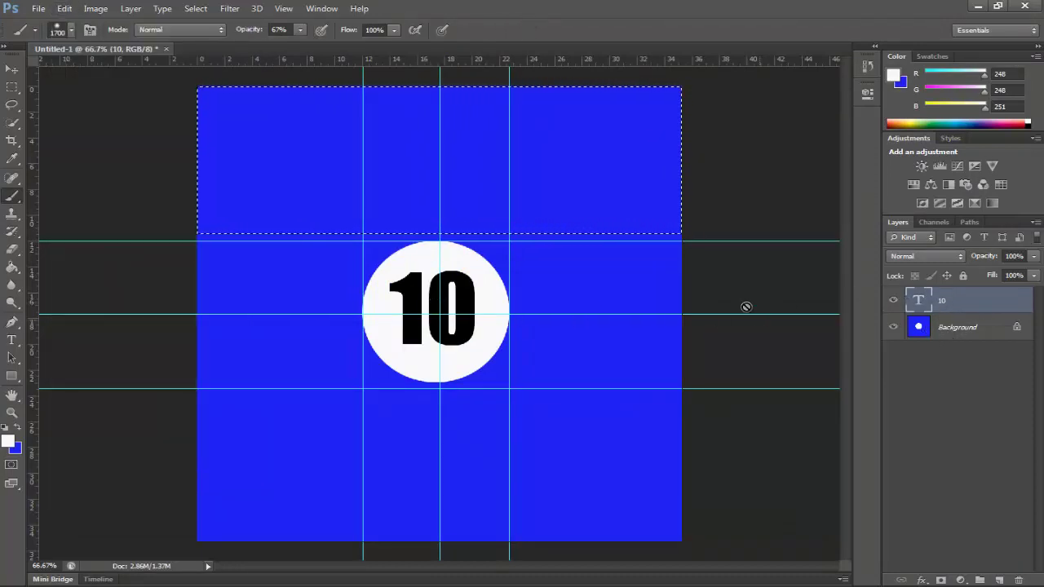
pyautogui.click(936, 328)
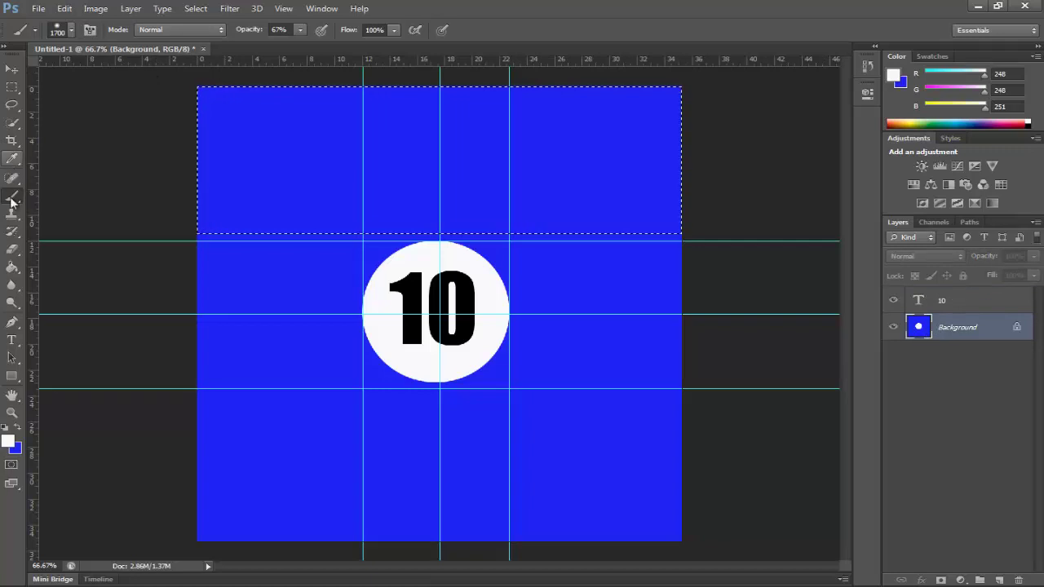
# Fill the top band and the bottom band below the lower guide with white, then deselect
pyautogui.click(12, 88)
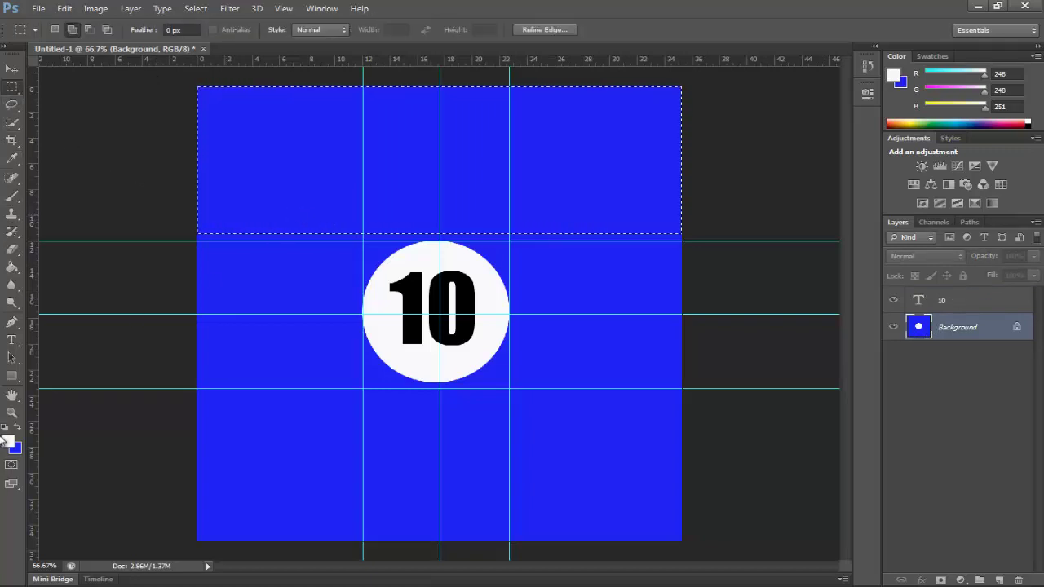
pyautogui.press('x')
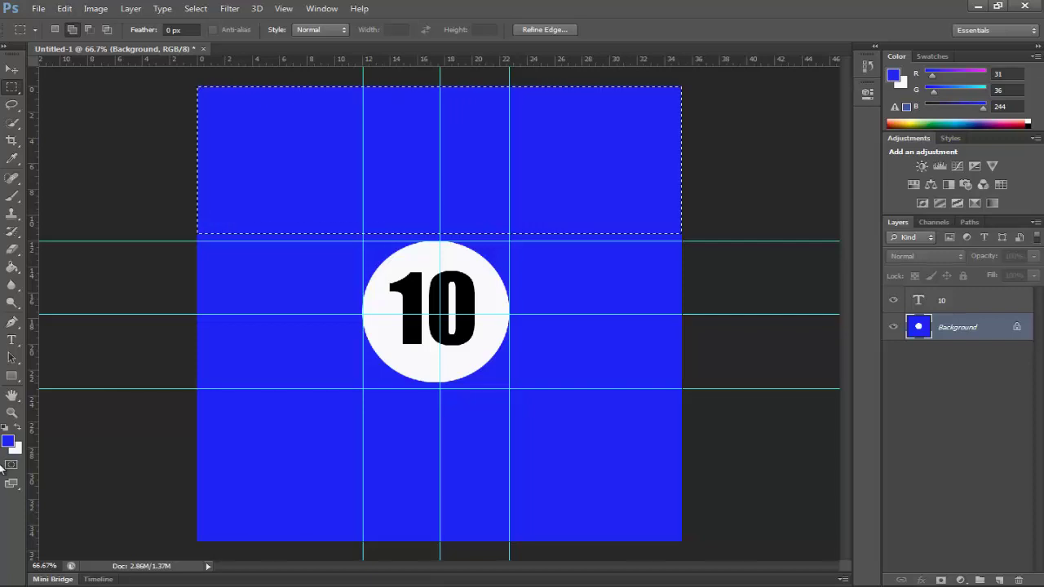
pyautogui.hotkey('ctrl', 'BackSpace')
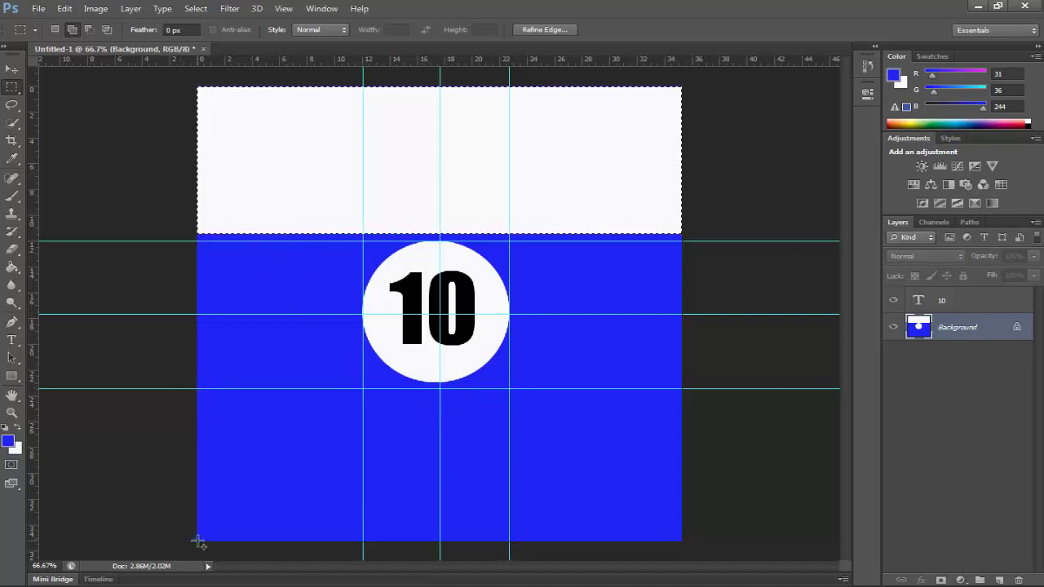
pyautogui.moveTo(198, 540); pyautogui.dragTo(683, 396)
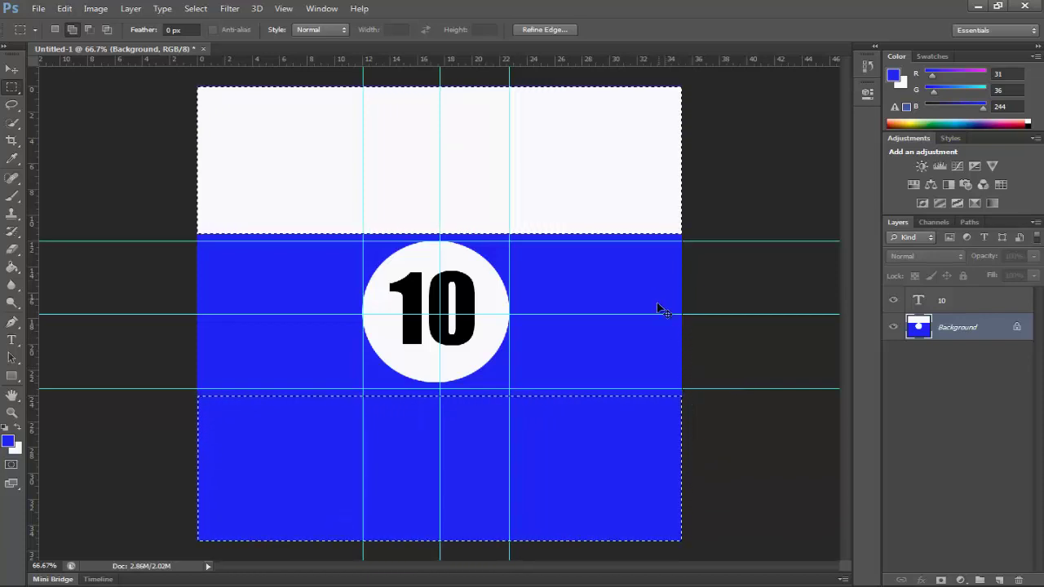
pyautogui.hotkey('ctrl', 'BackSpace')
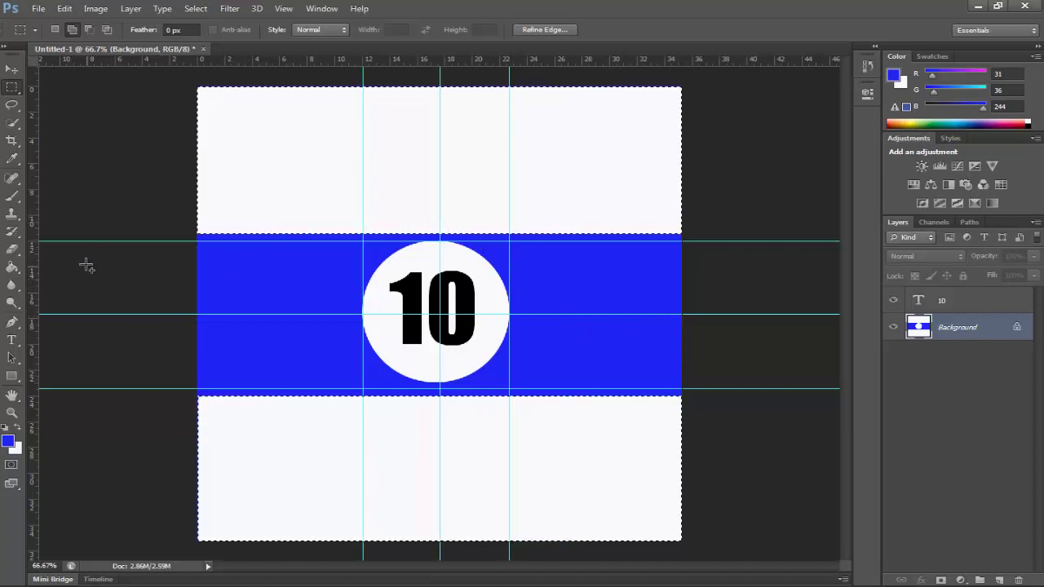
pyautogui.hotkey('ctrl', 'd')
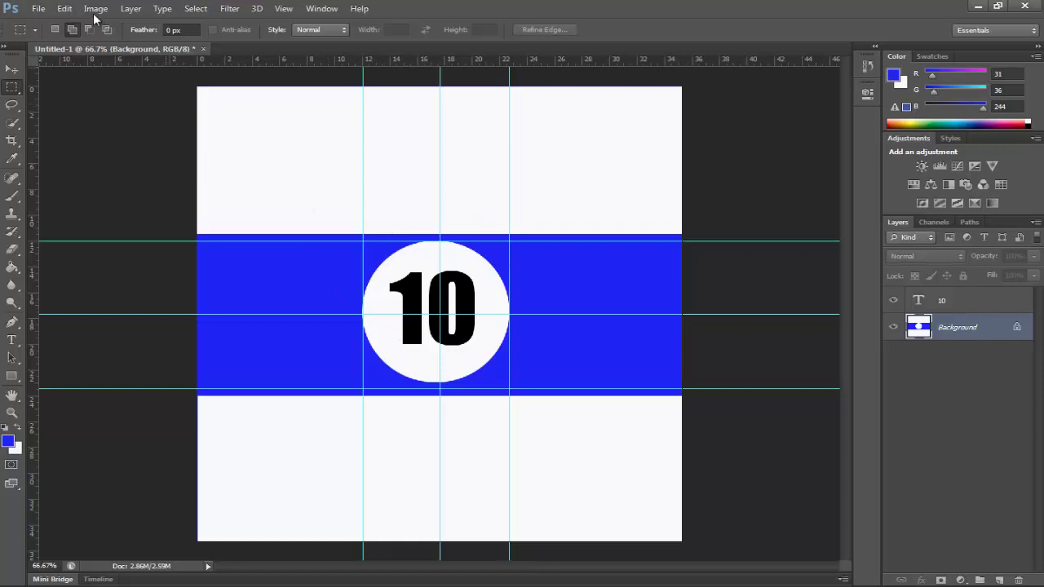
# Save the texture as a JPEG named 'pool ball', declining to replace the existing file
pyautogui.click(38, 10)
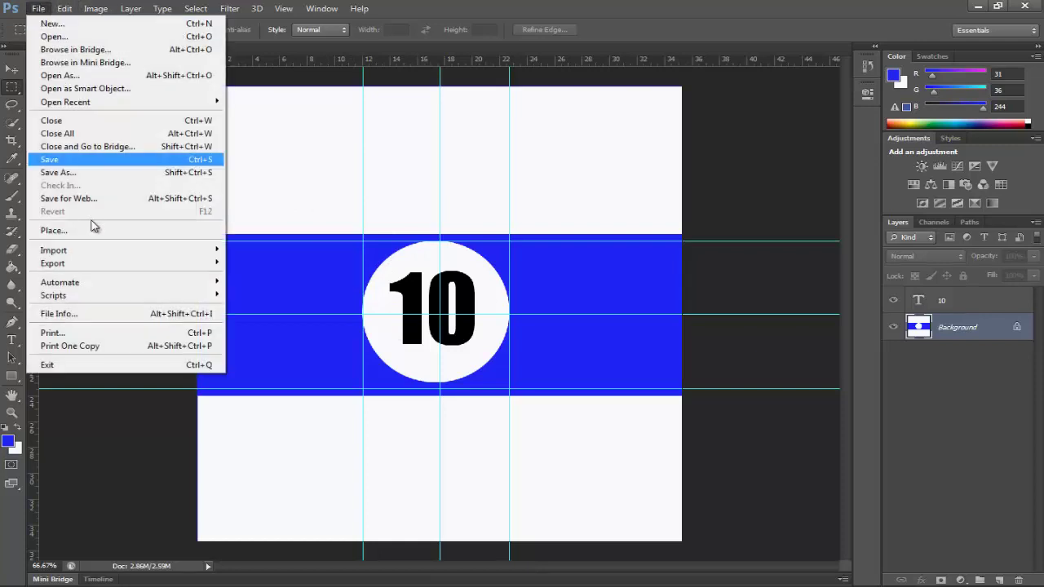
pyautogui.click(75, 171)
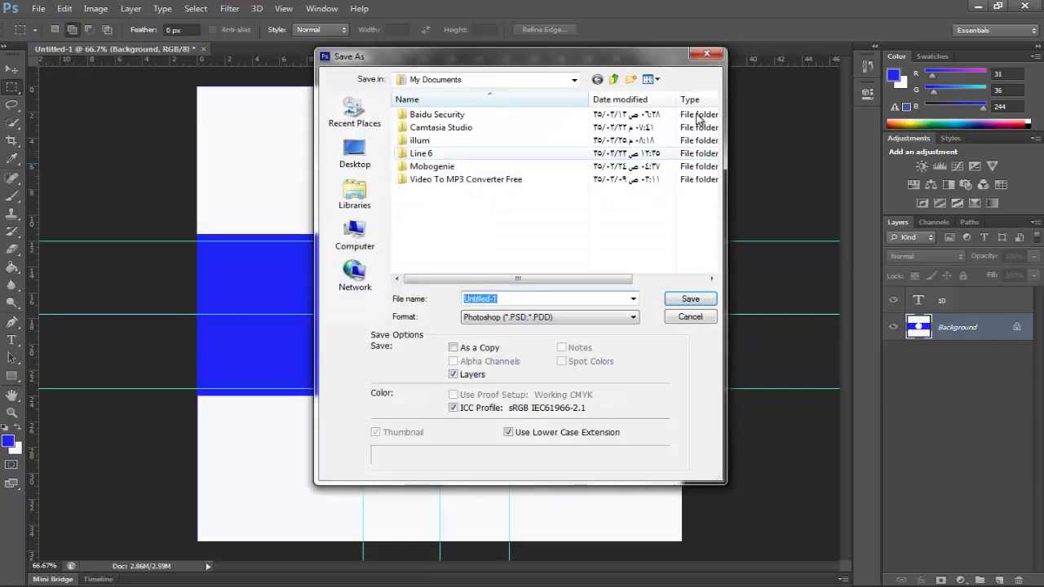
pyautogui.click(507, 316)
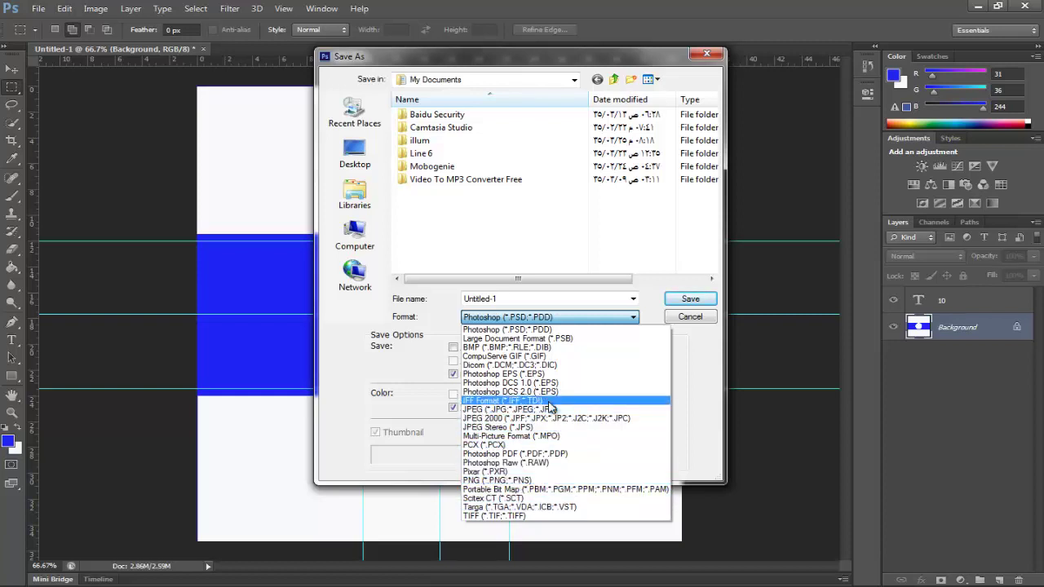
pyautogui.click(522, 416)
pyautogui.moveTo(571, 299); pyautogui.dragTo(454, 301)
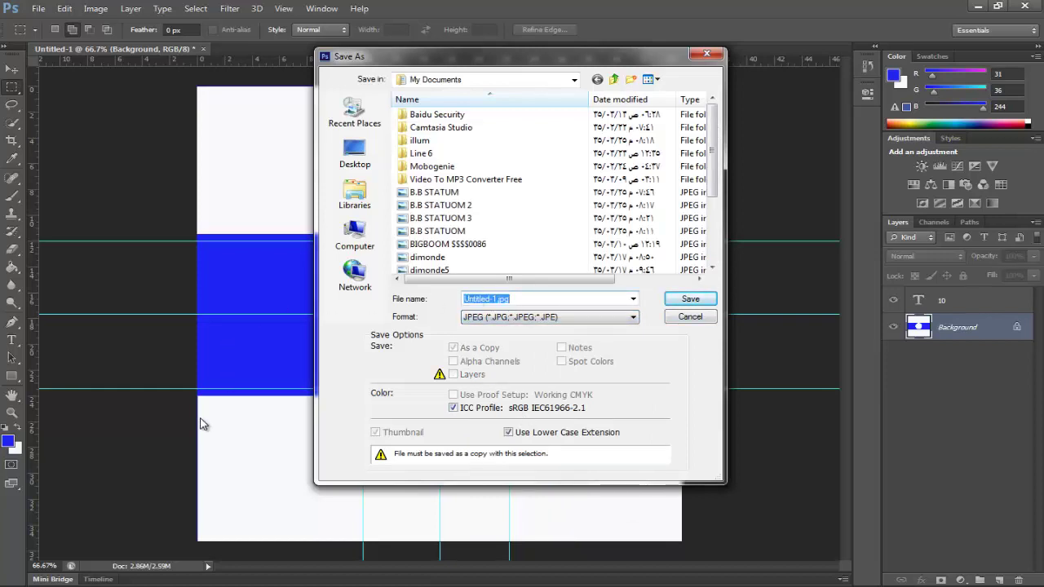
pyautogui.write('pool ball')
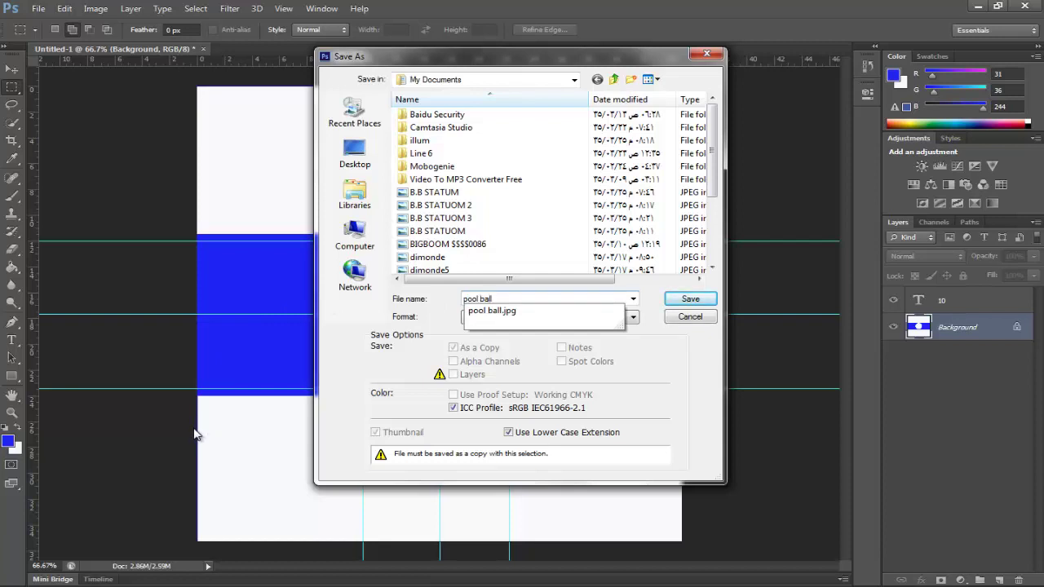
pyautogui.click(677, 303)
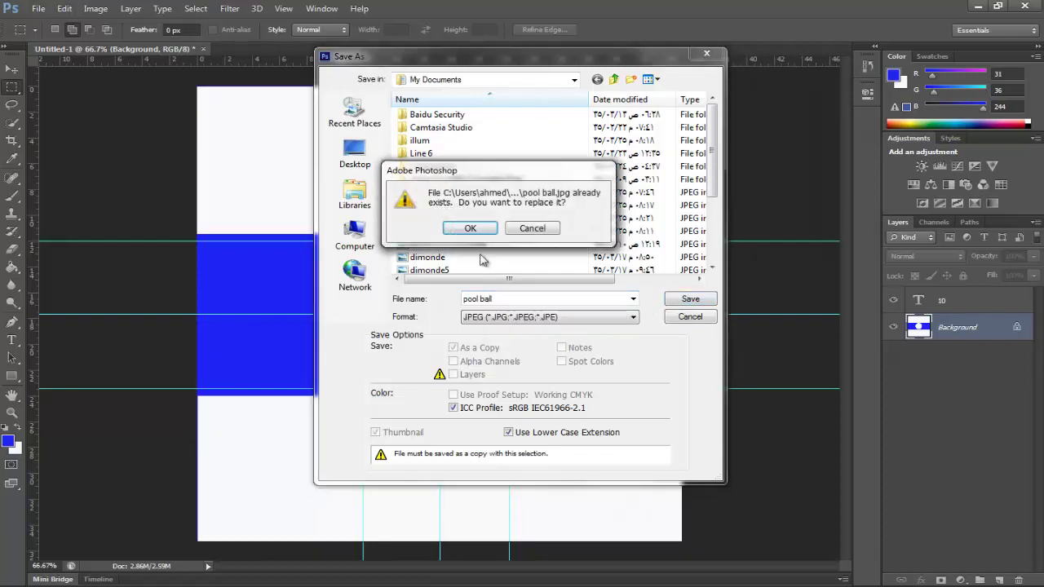
pyautogui.click(536, 229)
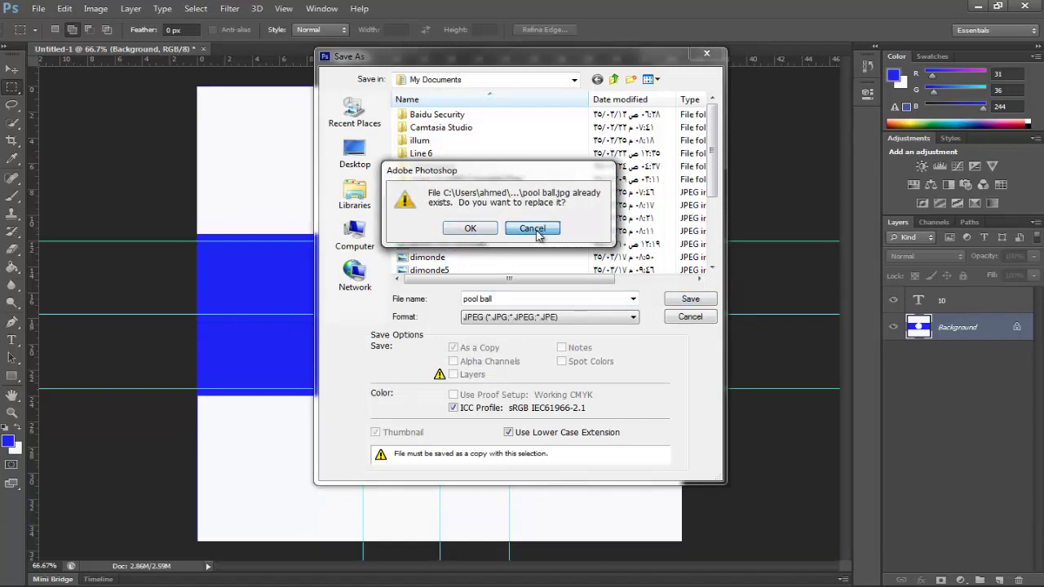
# Save it instead as 'pool ball 2', accepting the default JPEG quality options
pyautogui.click(509, 298)
pyautogui.click(512, 299)
pyautogui.write('2')
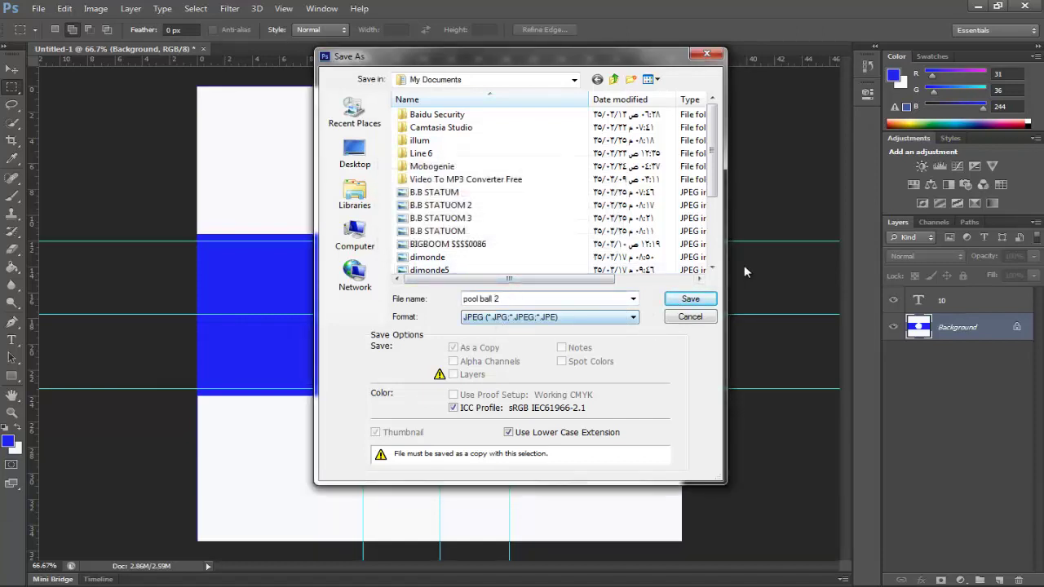
pyautogui.click(689, 299)
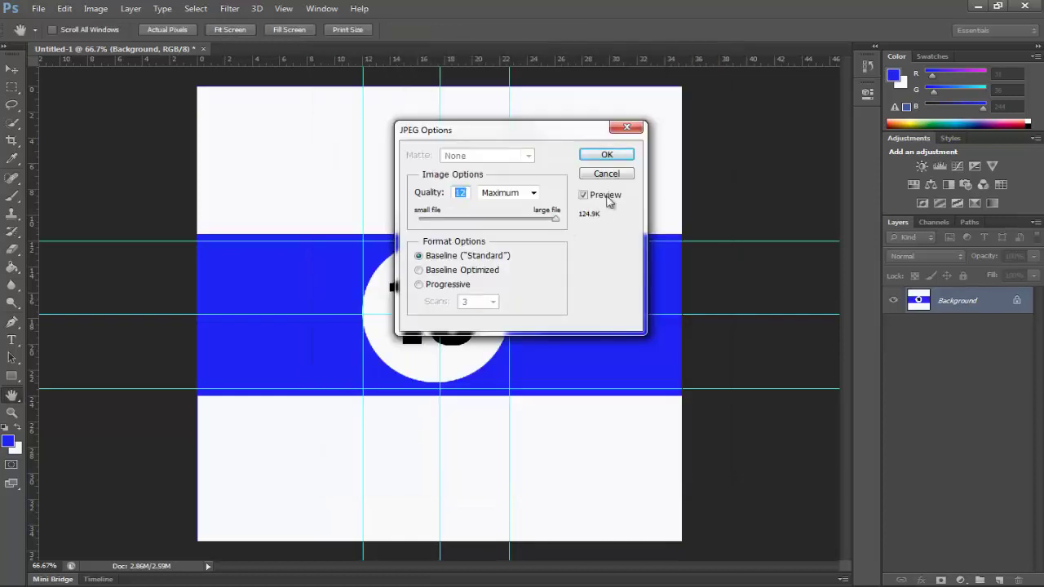
pyautogui.click(613, 156)
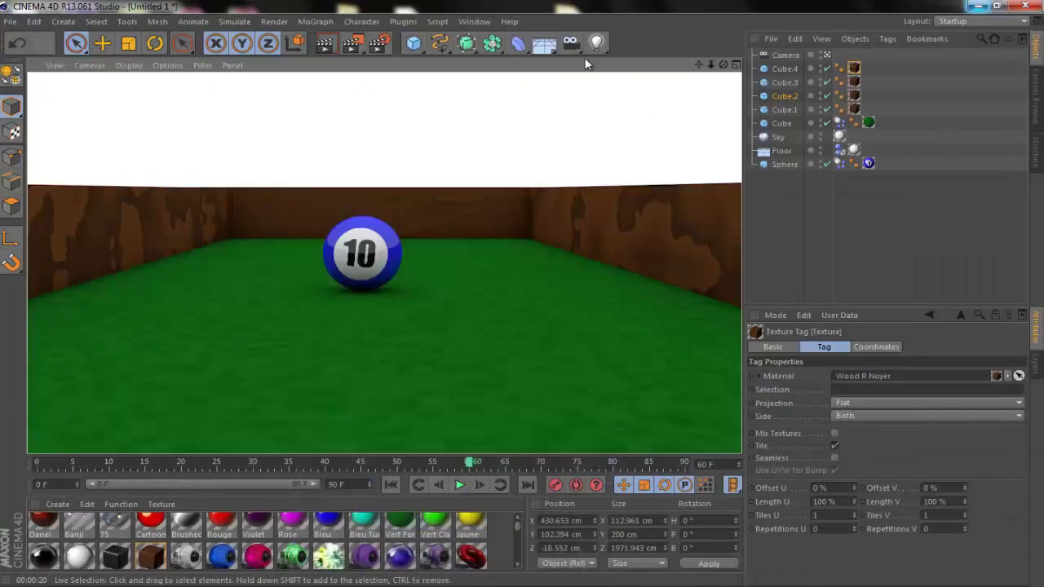
# Create a new empty Cinema 4D document, Untitled 2, with File > New
pyautogui.click(12, 22)
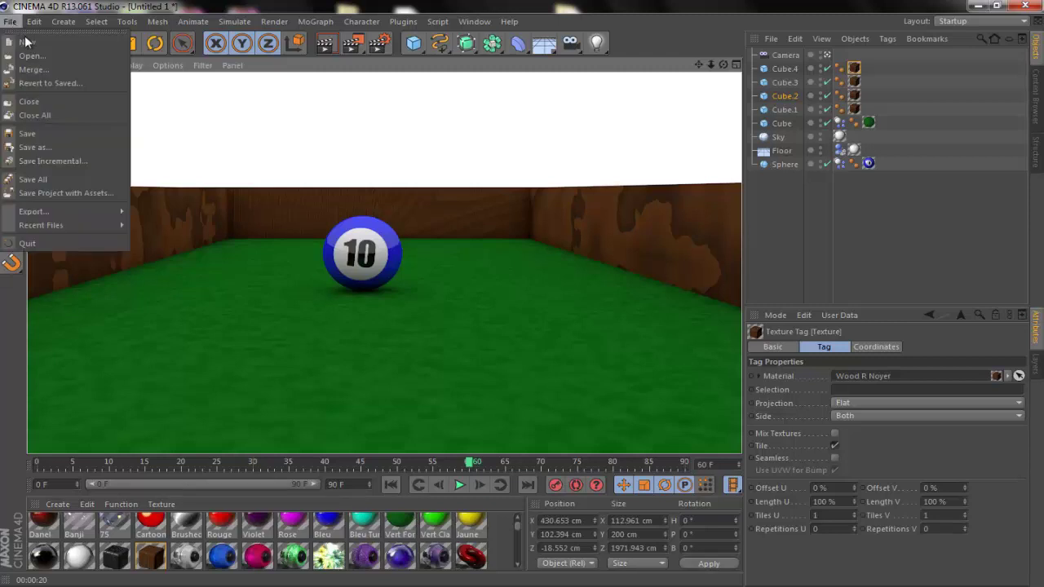
pyautogui.click(21, 33)
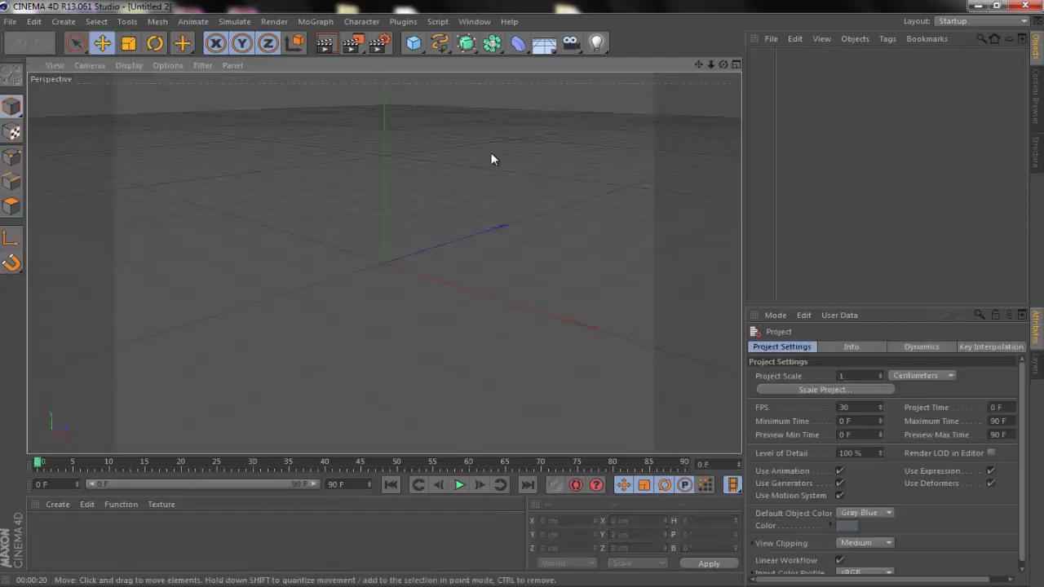
# Import pool ball 2.jpg from the Documents folder as material Mat, copying it to the project location
pyautogui.hotkey('alt', 'Tab')
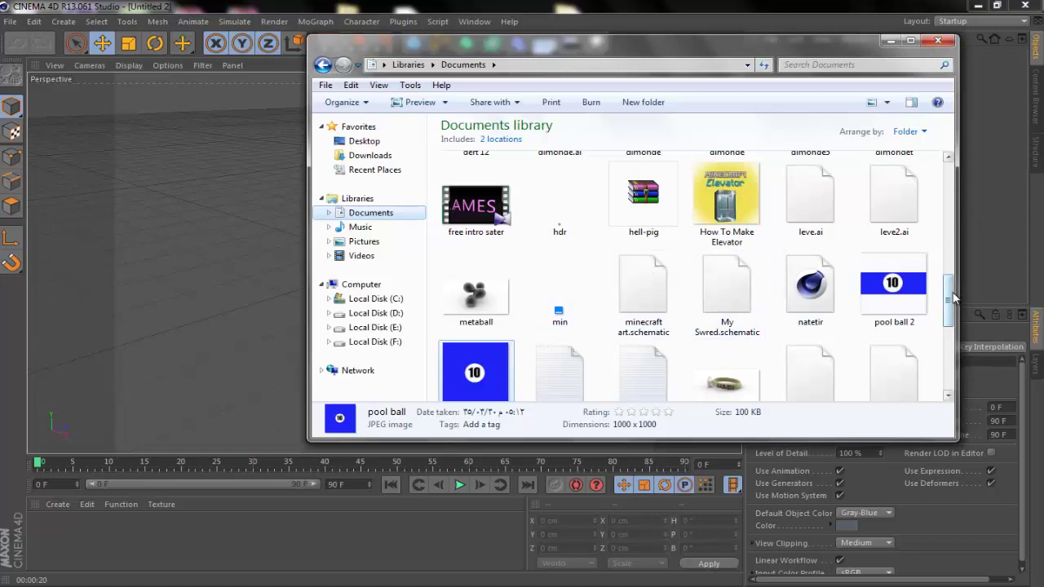
pyautogui.moveTo(950, 291); pyautogui.dragTo(950, 315)
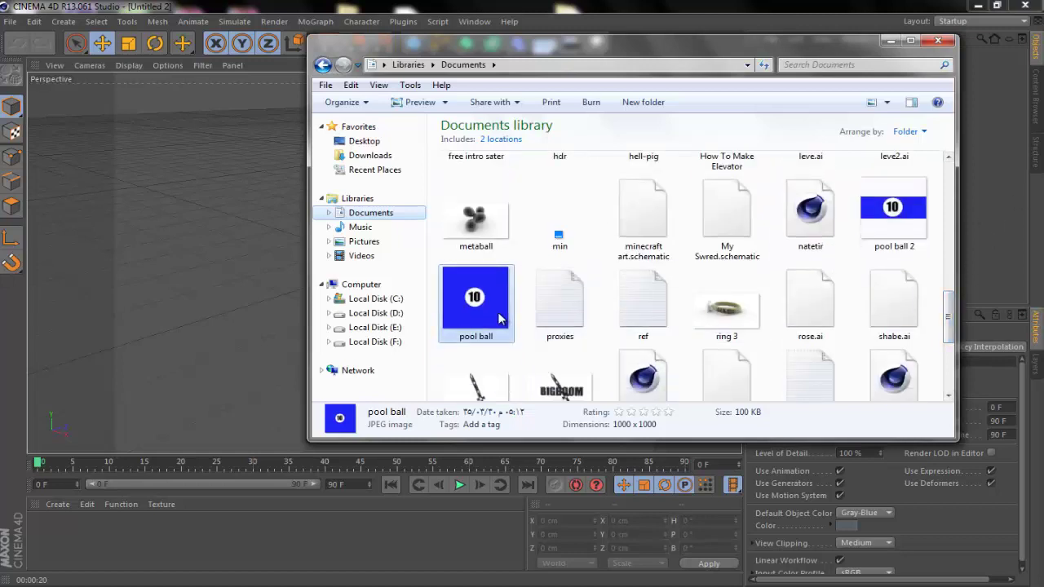
pyautogui.click(908, 208)
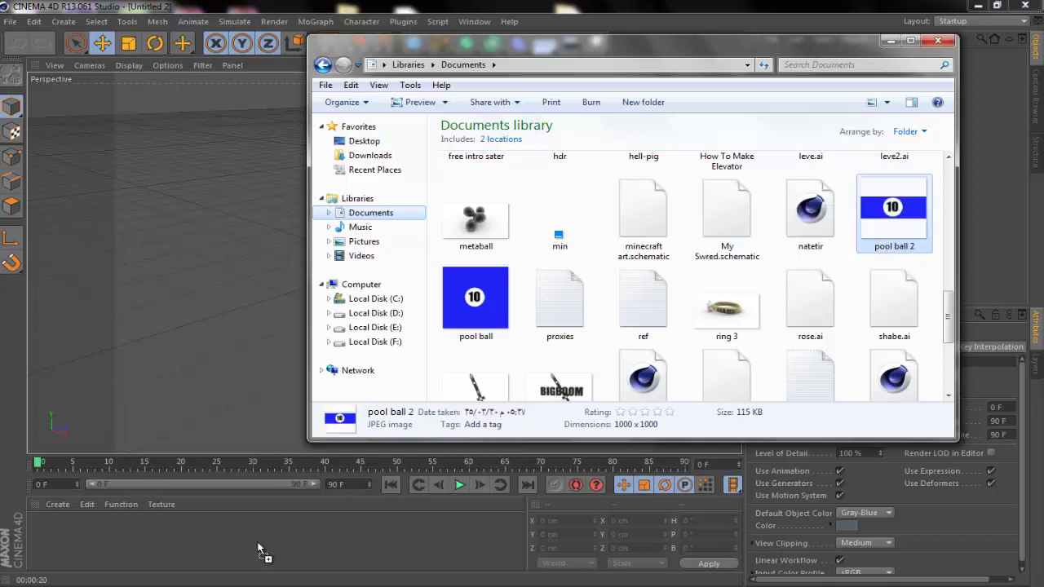
pyautogui.press('Return')
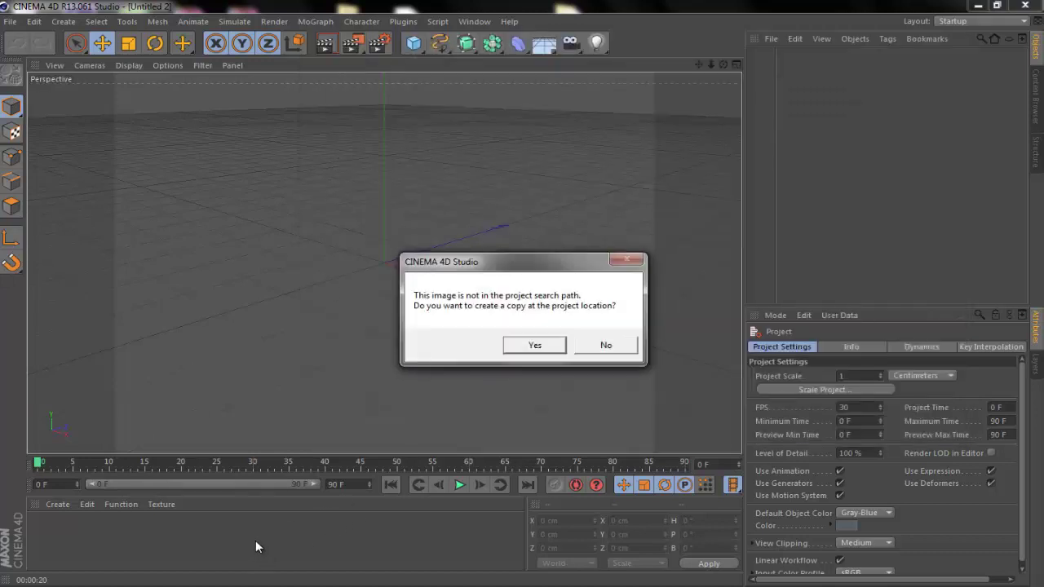
pyautogui.click(534, 345)
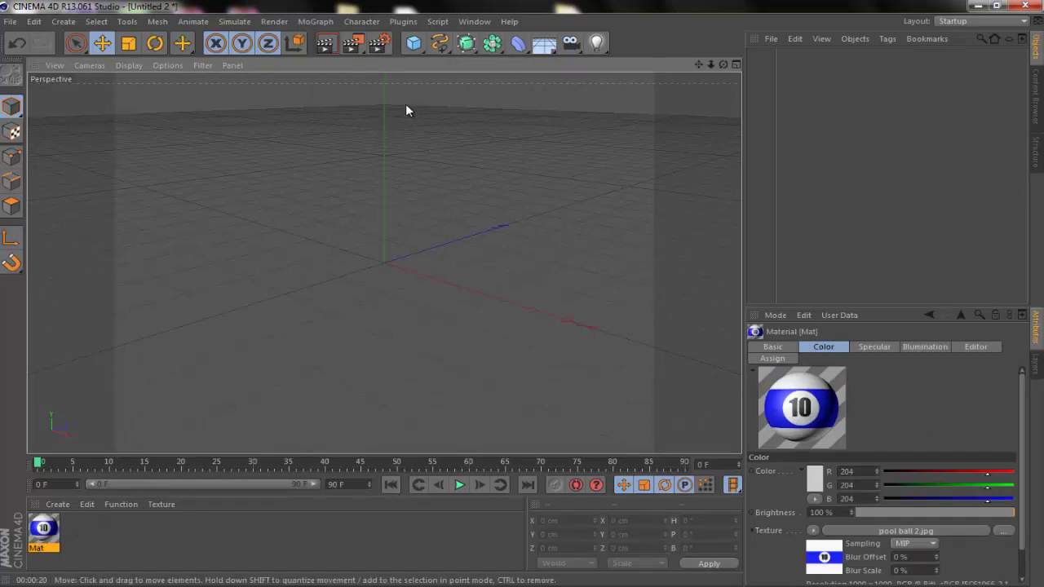
# Add a sphere and scale it down to roughly half its size
pyautogui.click(418, 43)
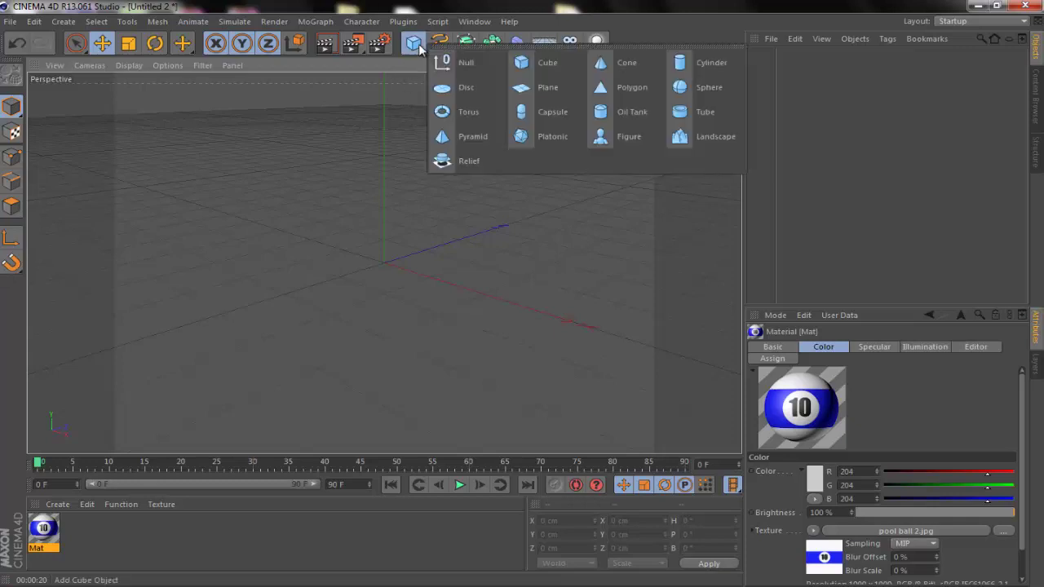
pyautogui.click(685, 90)
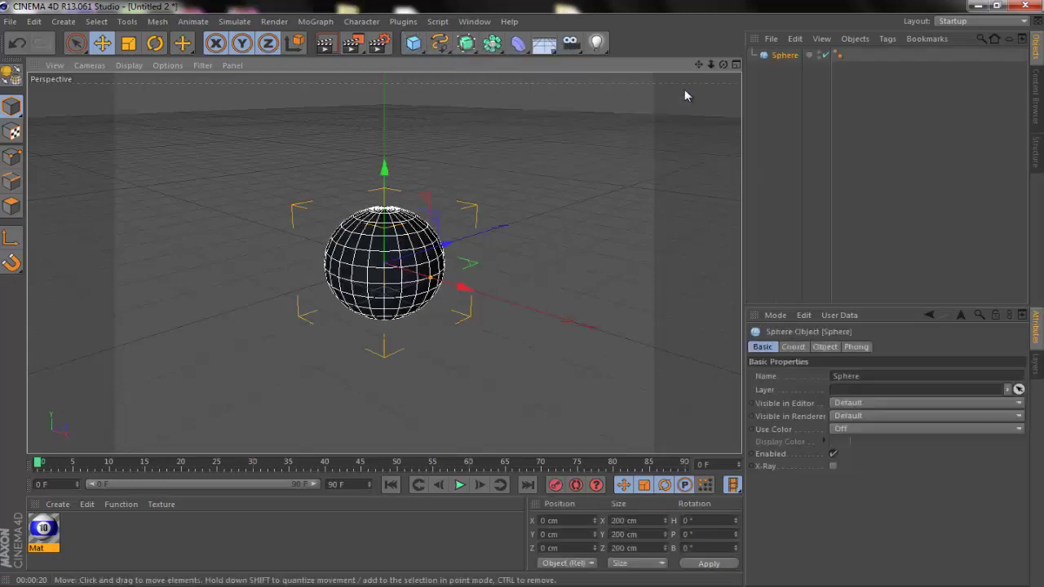
pyautogui.click(129, 45)
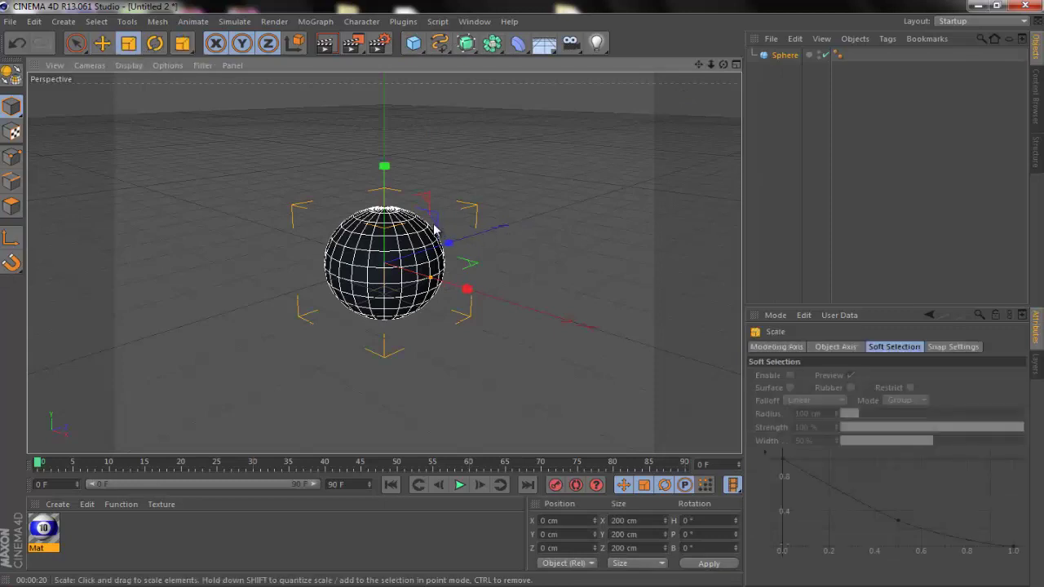
pyautogui.moveTo(435, 231)
pyautogui.mouseDown()
pyautogui.moveTo(412, 238)
pyautogui.moveTo(427, 217)
pyautogui.mouseUp()
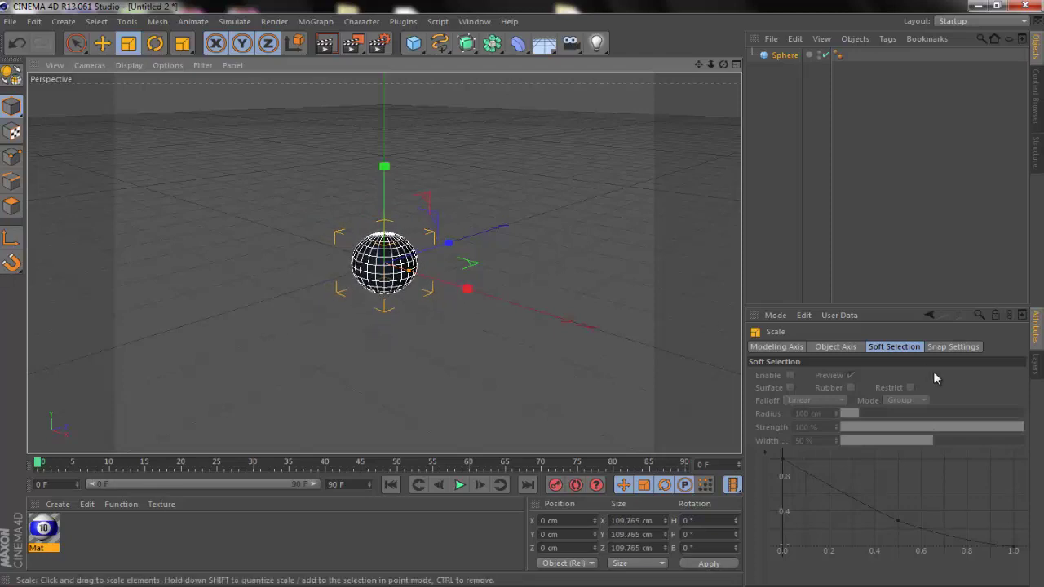
# Apply the Mat material to the sphere and set its texture projection to Flat
pyautogui.moveTo(43, 528); pyautogui.dragTo(407, 266)
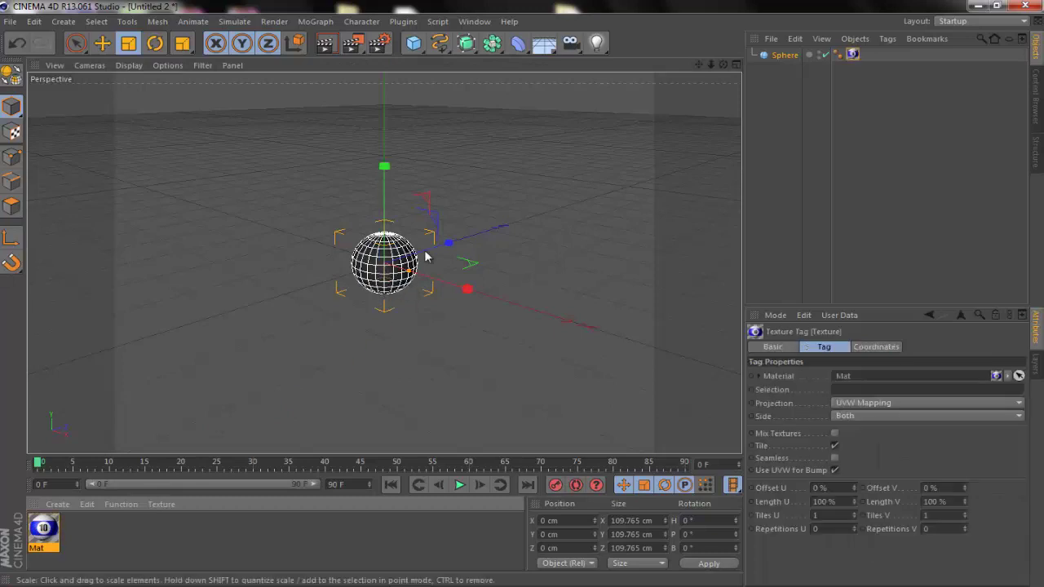
pyautogui.moveTo(531, 292)
pyautogui.keyDown('alt'); pyautogui.mouseDown()
pyautogui.moveTo(549, 298)
pyautogui.moveTo(525, 287)
pyautogui.mouseUp(); pyautogui.keyUp('alt')
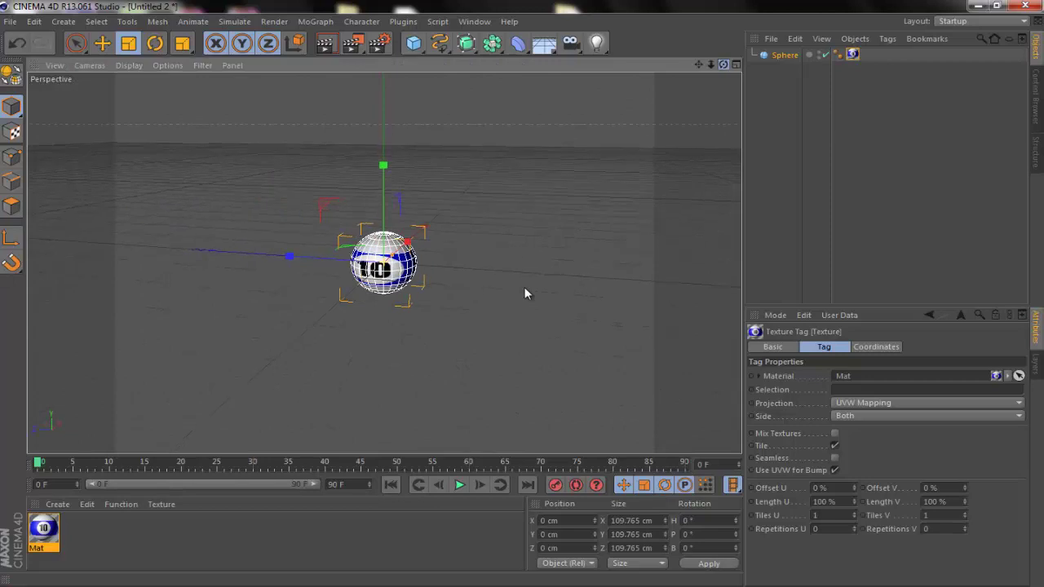
pyautogui.scroll(3, 349, 302)
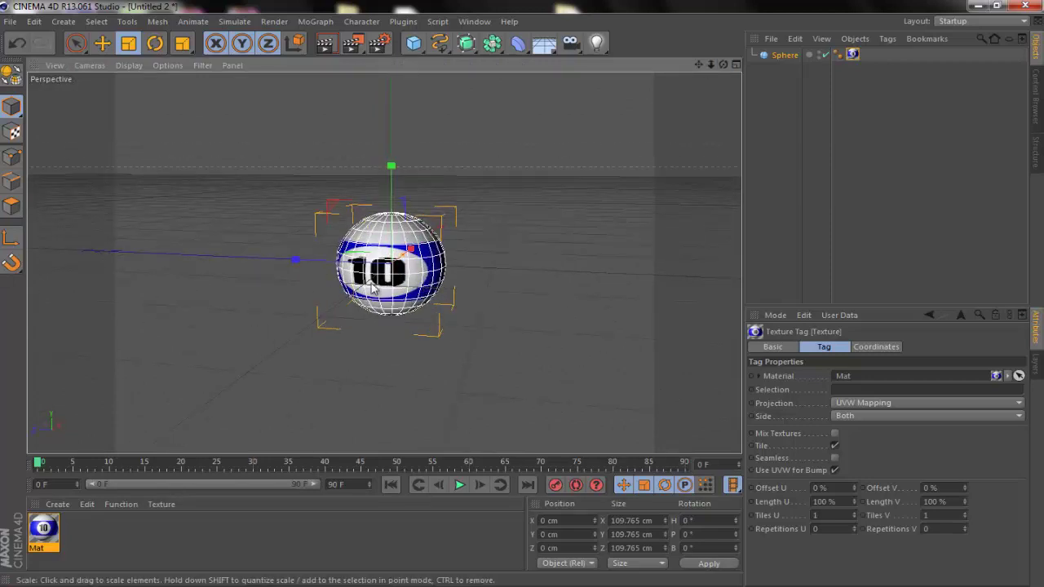
pyautogui.click(853, 404)
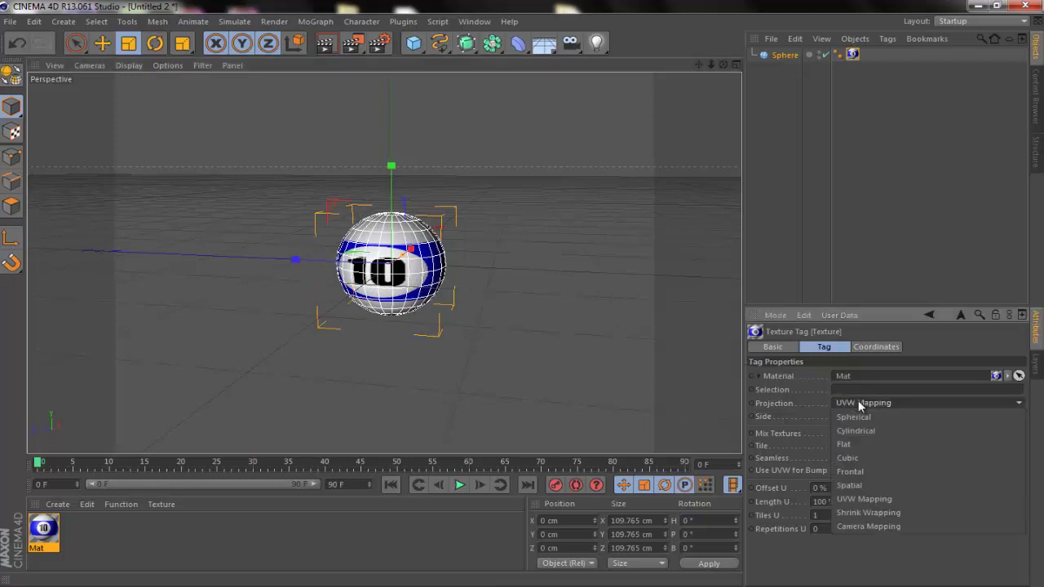
pyautogui.click(873, 444)
pyautogui.keyDown('alt'); pyautogui.moveTo(521, 292); pyautogui.dragTo(500, 300); pyautogui.keyUp('alt')
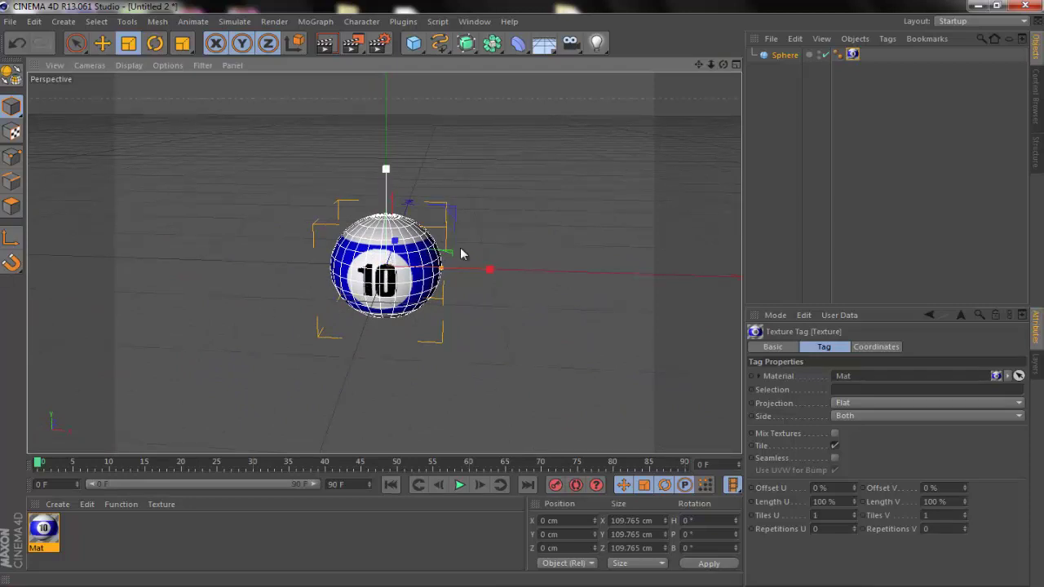
# Replace the sphere with a fresh one carrying Mat with Flat projection
pyautogui.click(783, 55)
pyautogui.press('Delete')
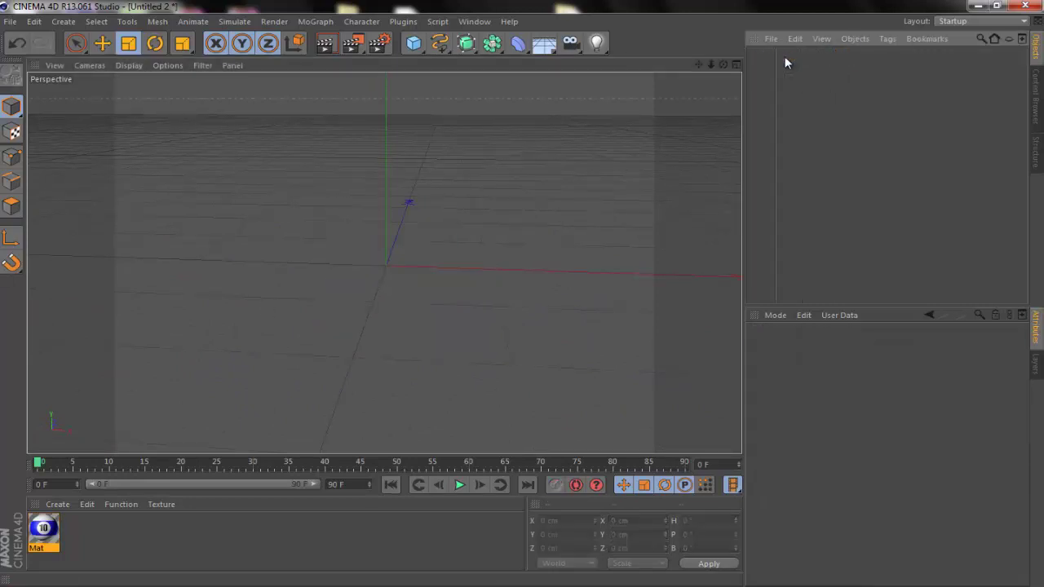
pyautogui.moveTo(414, 42); pyautogui.dragTo(696, 87)
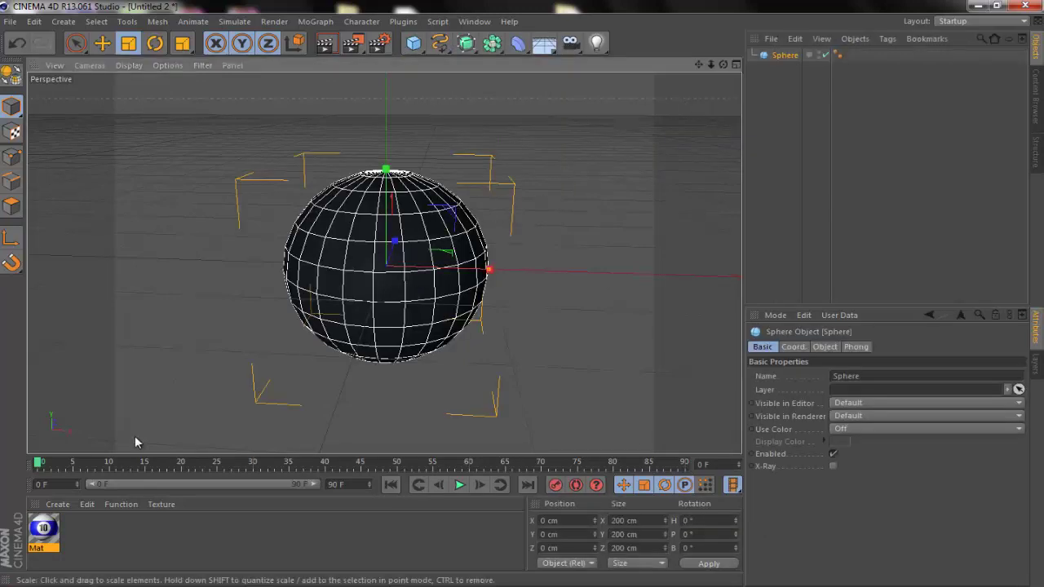
pyautogui.scroll(-3, 135, 441)
pyautogui.moveTo(250, 342); pyautogui.dragTo(376, 302)
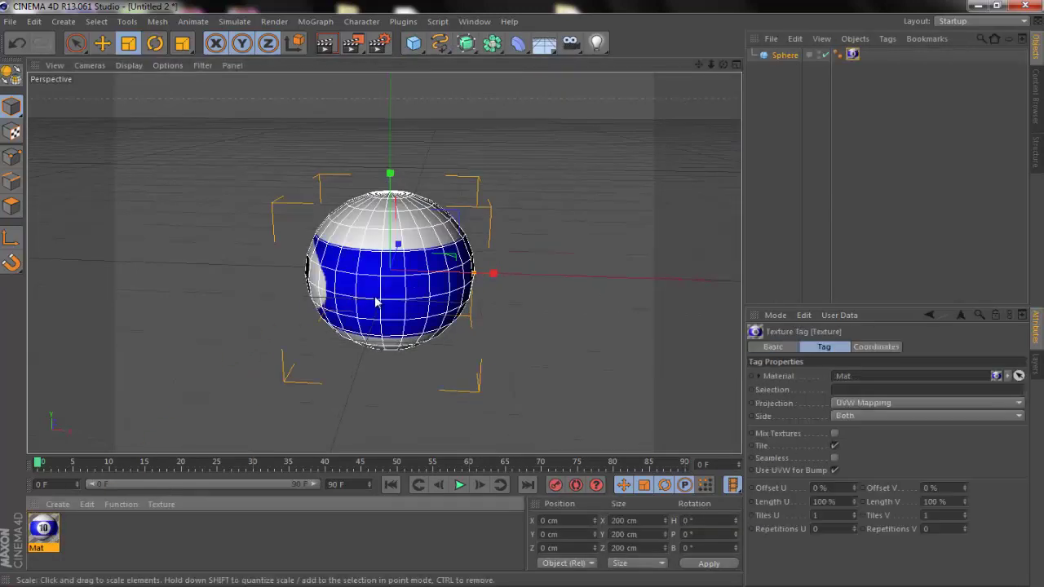
pyautogui.moveTo(534, 292)
pyautogui.keyDown('alt'); pyautogui.mouseDown()
pyautogui.moveTo(523, 292)
pyautogui.moveTo(539, 299)
pyautogui.mouseUp(); pyautogui.keyUp('alt')
pyautogui.click(850, 402)
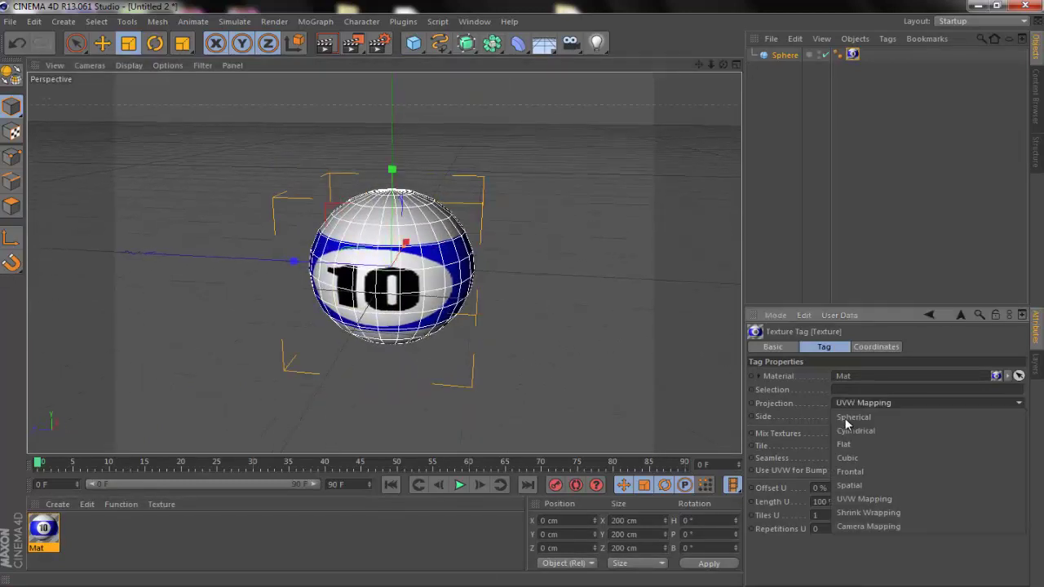
pyautogui.click(847, 443)
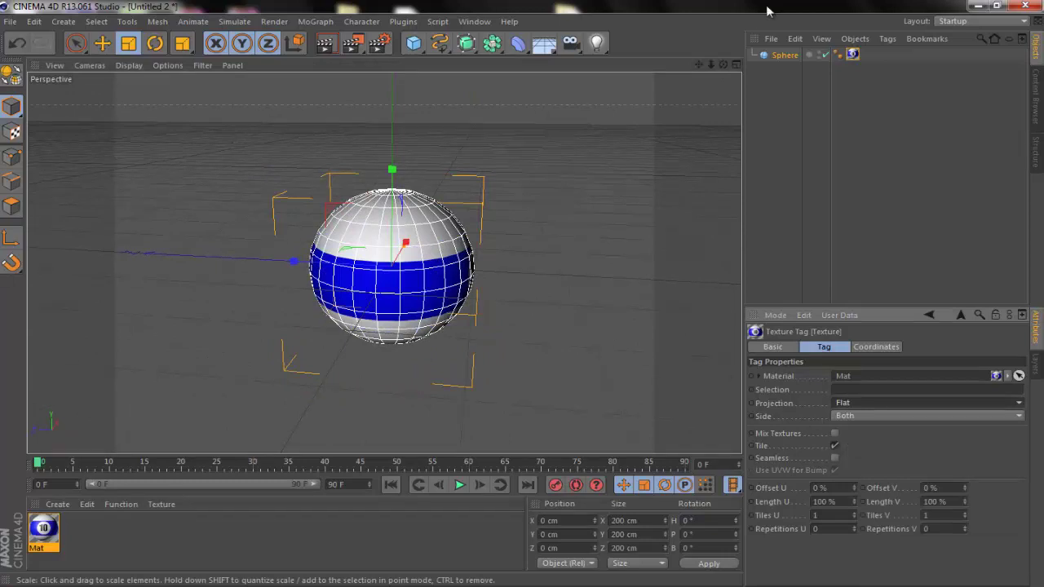
pyautogui.keyDown('alt'); pyautogui.moveTo(510, 294); pyautogui.dragTo(522, 294); pyautogui.keyUp('alt')
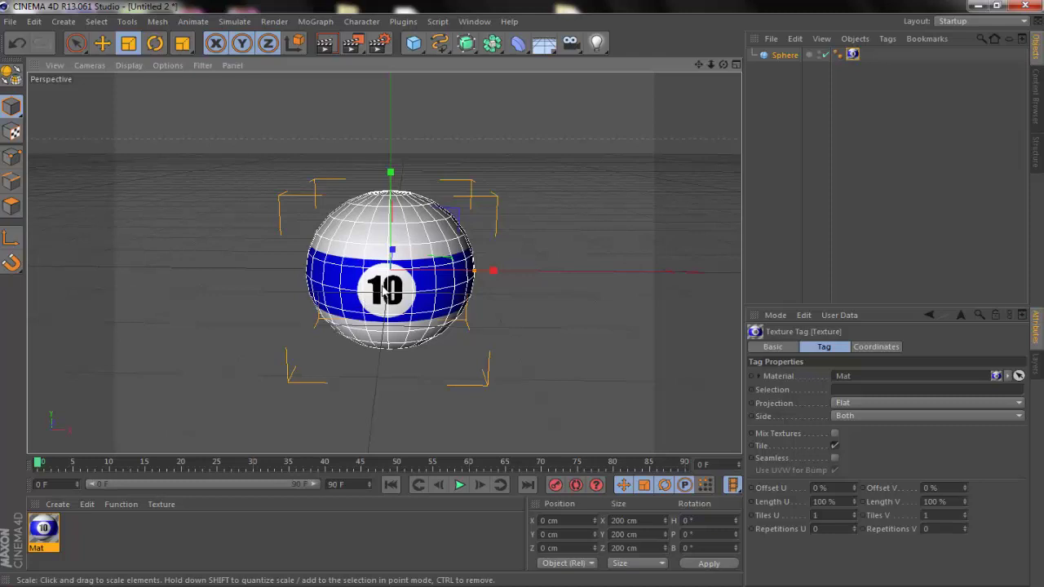
# Replace it again with a half-size sphere whose texture uses Flat projection
pyautogui.click(383, 294)
pyautogui.press('Delete')
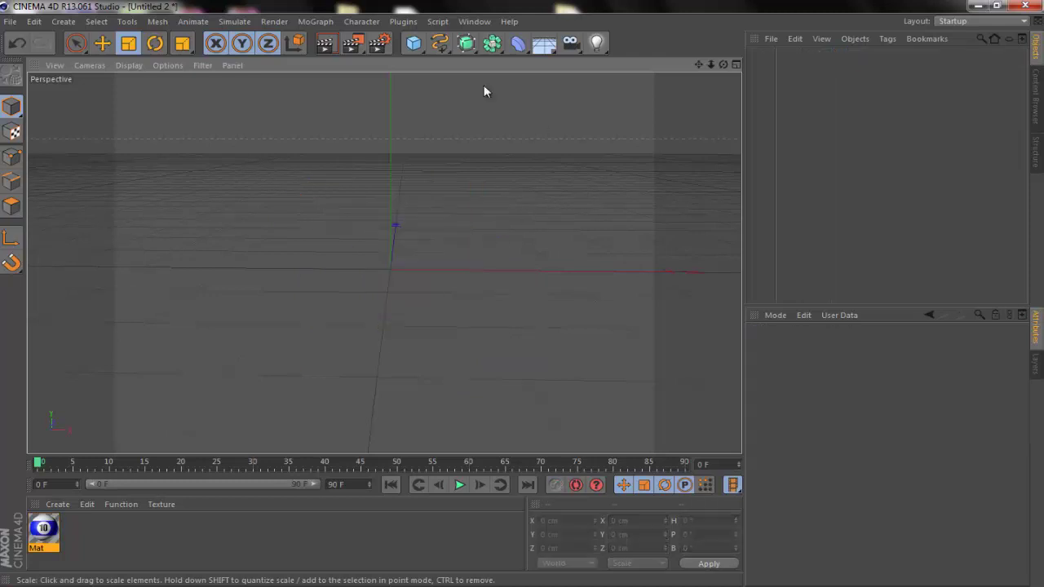
pyautogui.click(414, 43)
pyautogui.click(702, 87)
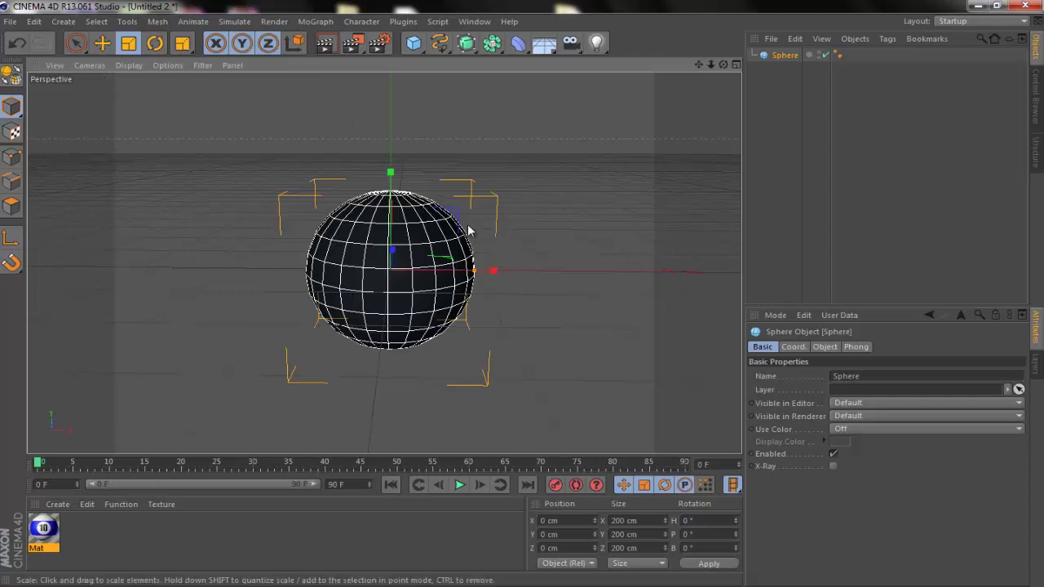
pyautogui.moveTo(457, 221); pyautogui.dragTo(387, 271)
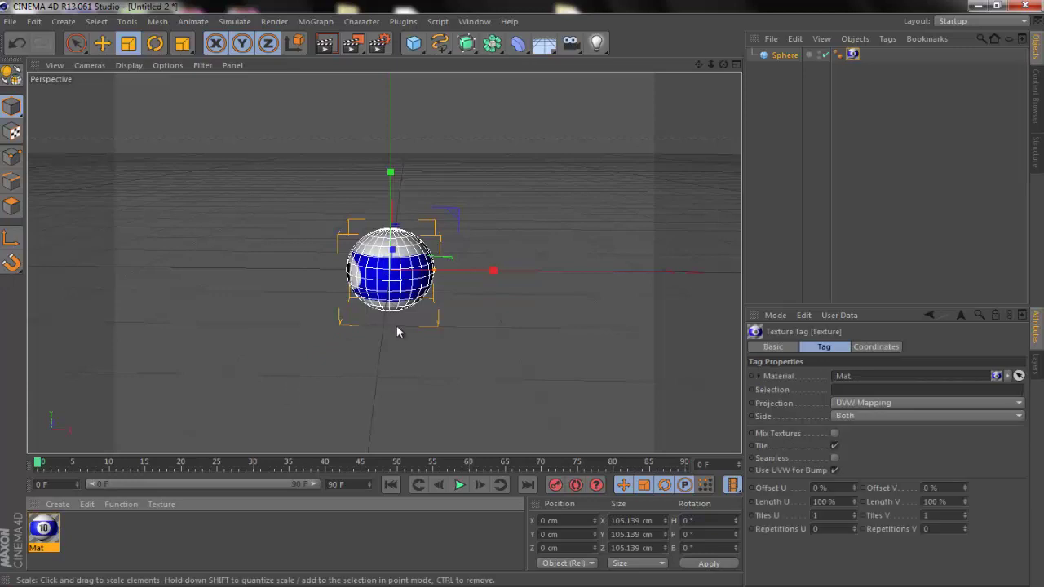
pyautogui.click(863, 403)
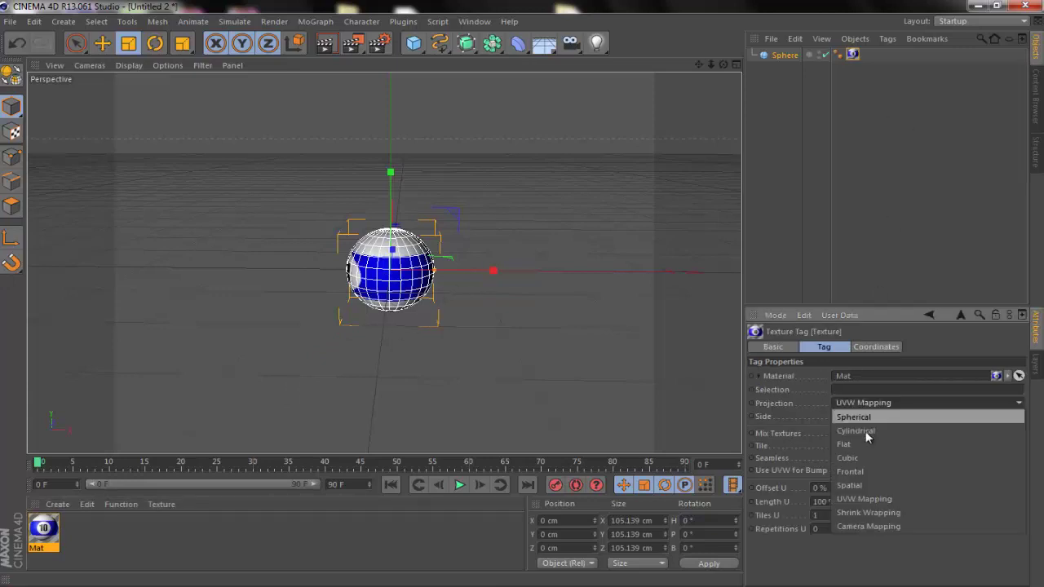
pyautogui.click(863, 441)
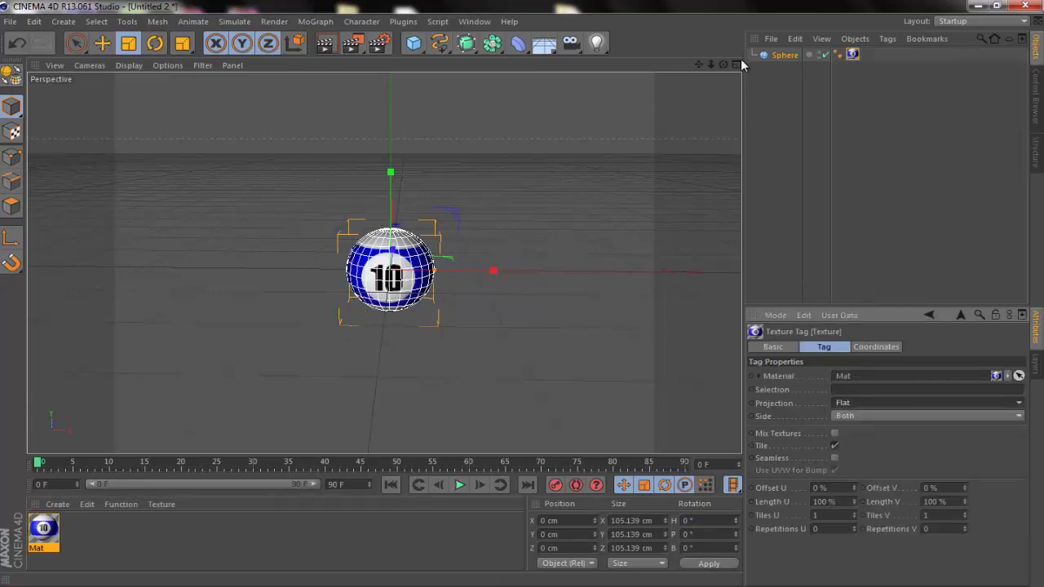
# Raise the sphere along its Y axis to 86.008 cm
pyautogui.keyDown('alt'); pyautogui.moveTo(504, 292); pyautogui.dragTo(388, 71); pyautogui.keyUp('alt')
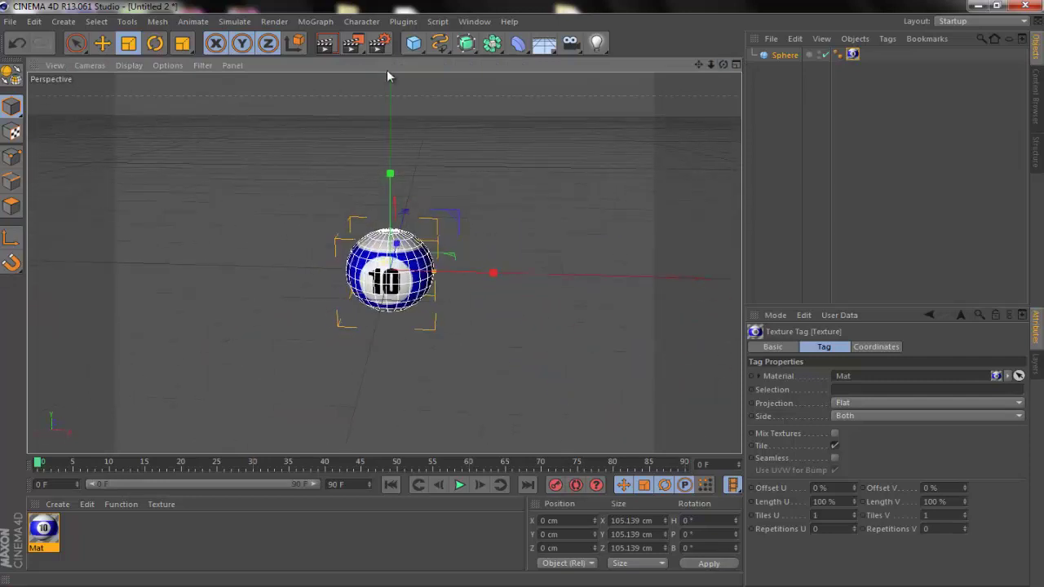
pyautogui.click(75, 43)
pyautogui.moveTo(389, 178); pyautogui.dragTo(392, 103)
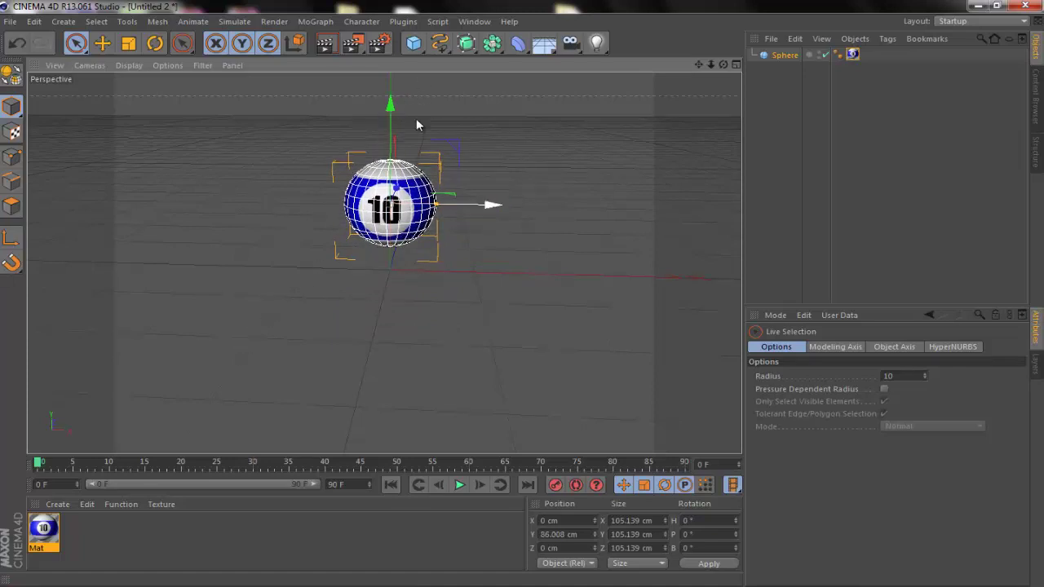
# Add Floor and Sky objects and run a test render of the striped 10 ball
pyautogui.click(410, 46)
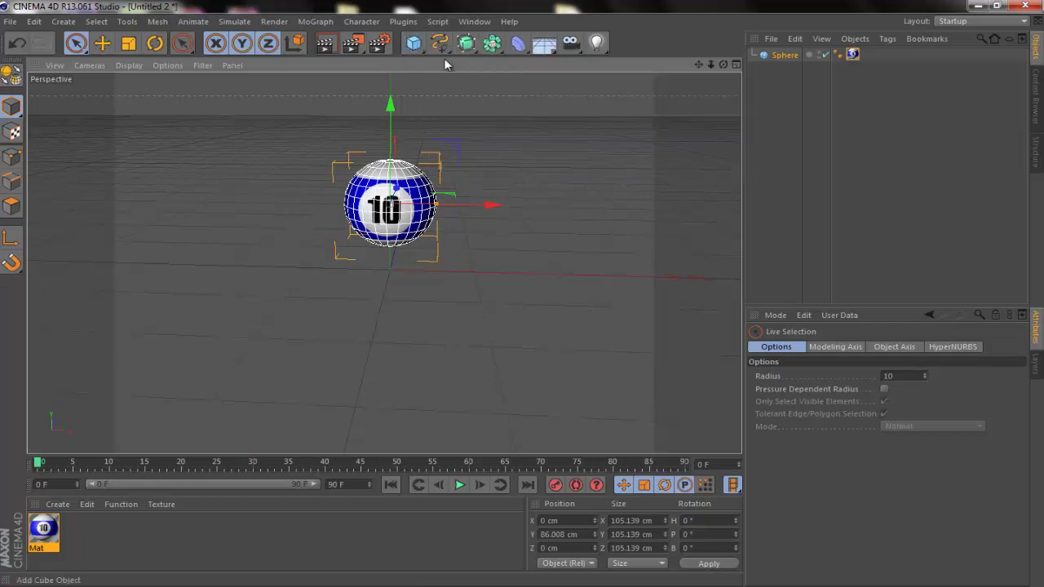
pyautogui.click(544, 43)
pyautogui.moveTo(544, 42); pyautogui.dragTo(569, 90)
pyautogui.click(327, 47)
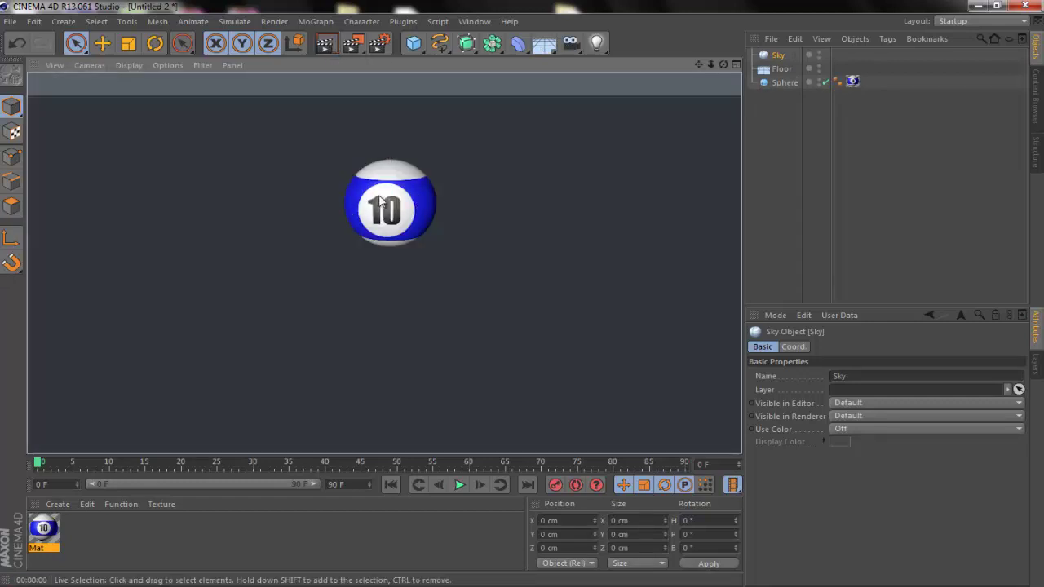
# Enable Reflection on the Mat material and set its brightness to 19%
pyautogui.doubleClick(45, 528)
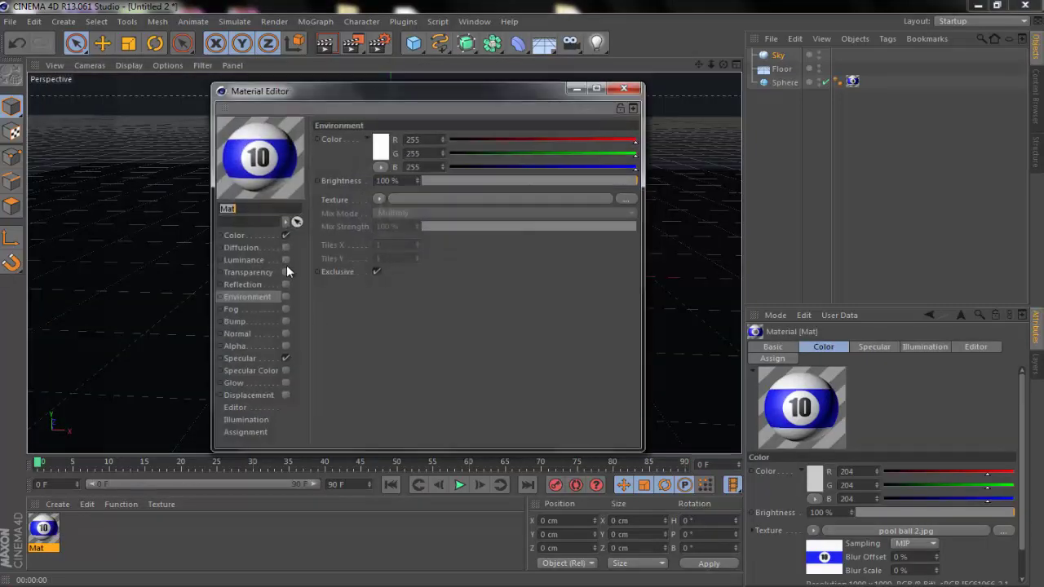
pyautogui.click(286, 284)
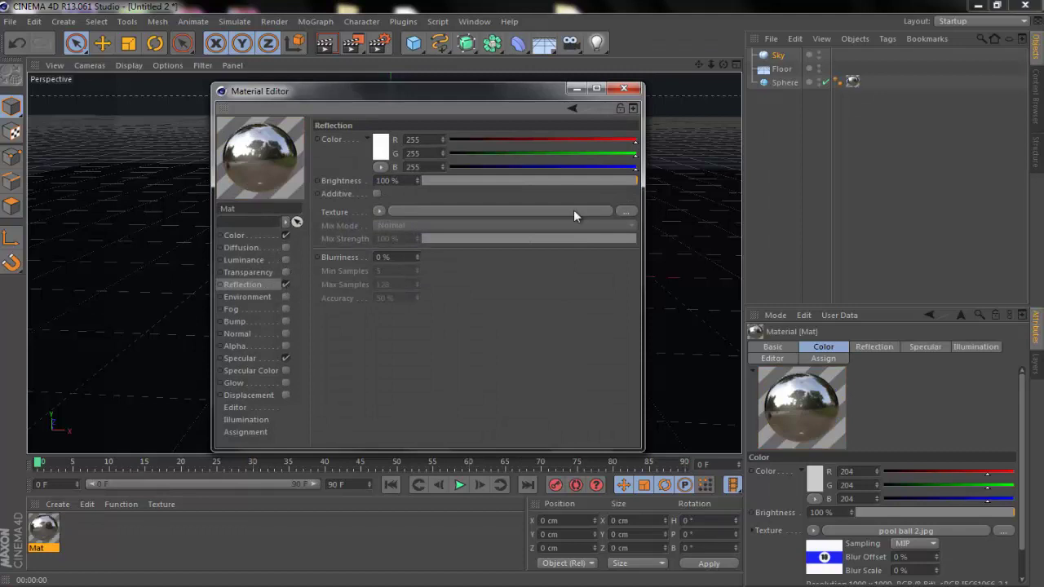
pyautogui.moveTo(633, 181); pyautogui.dragTo(477, 186)
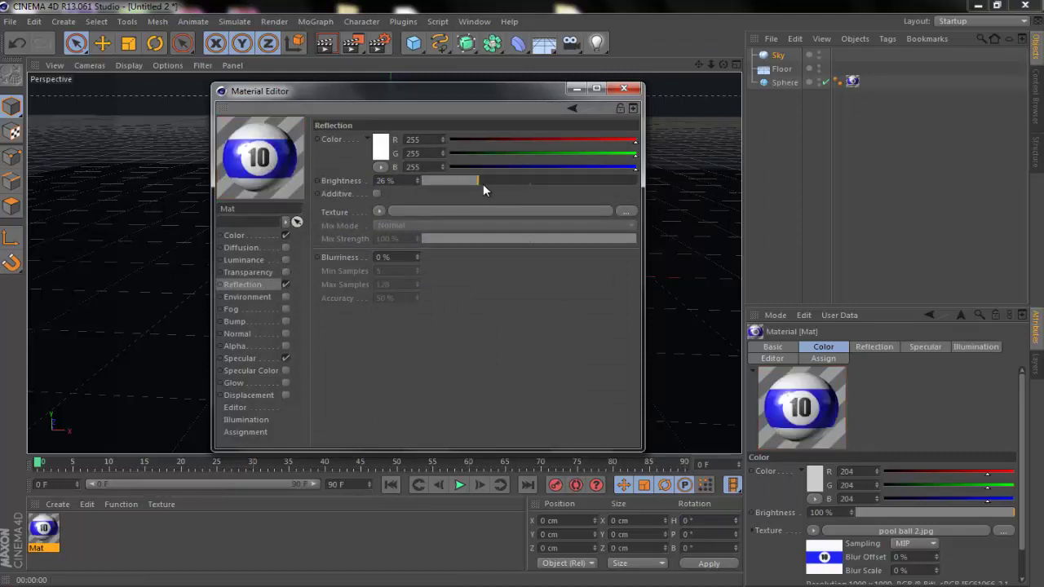
pyautogui.moveTo(476, 181); pyautogui.dragTo(402, 185)
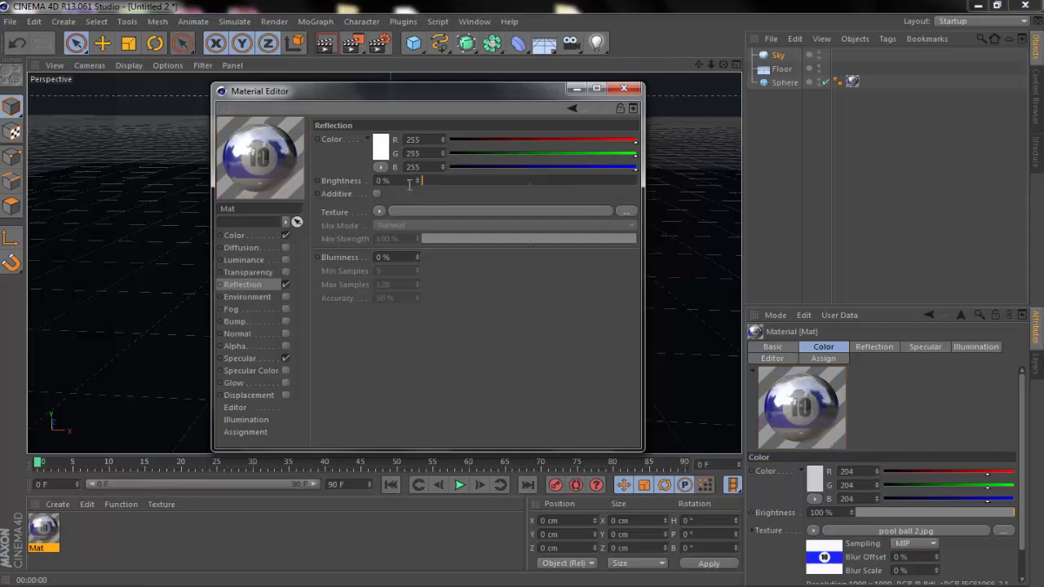
pyautogui.click(463, 183)
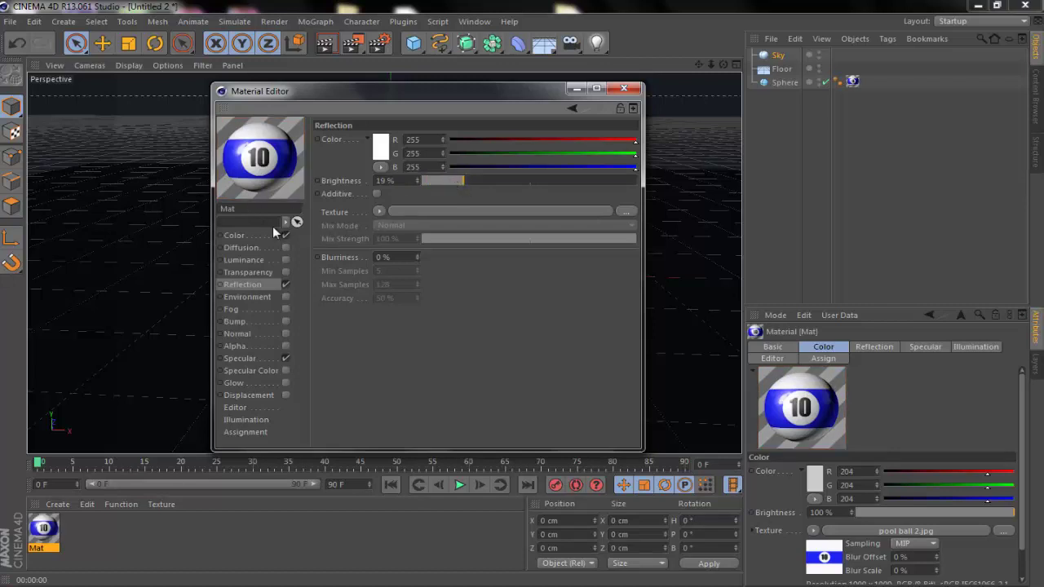
pyautogui.click(624, 88)
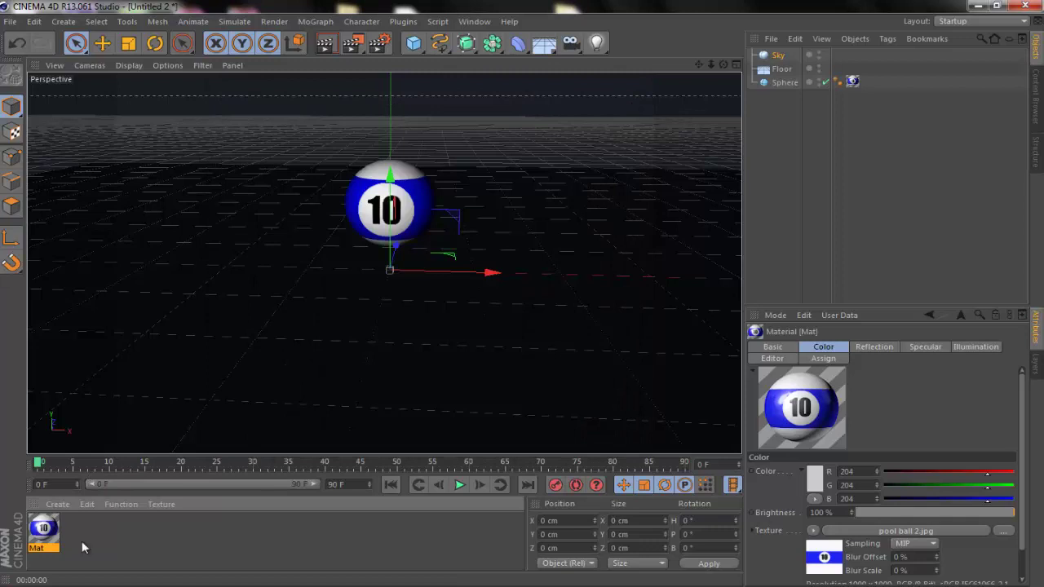
# Test-render the reflective 10 ball, then orbit to look down on it
pyautogui.click(321, 44)
pyautogui.click(521, 298)
pyautogui.scroll(4, 521, 299)
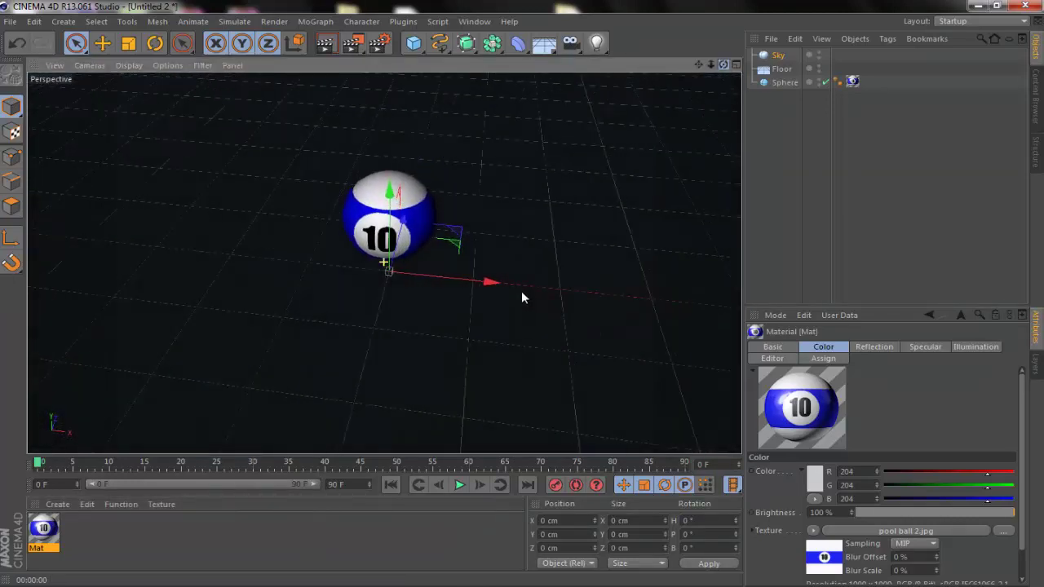
pyautogui.keyDown('alt'); pyautogui.moveTo(687, 91); pyautogui.dragTo(522, 187); pyautogui.keyUp('alt')
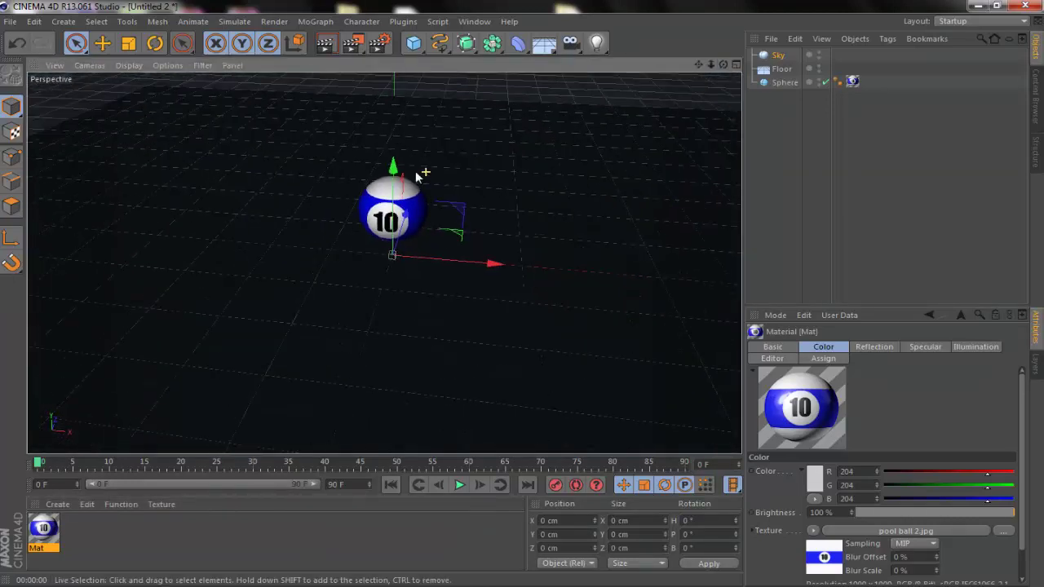
# In Render Settings' Output page, set width 1280 and height 720 pixels
pyautogui.click(378, 44)
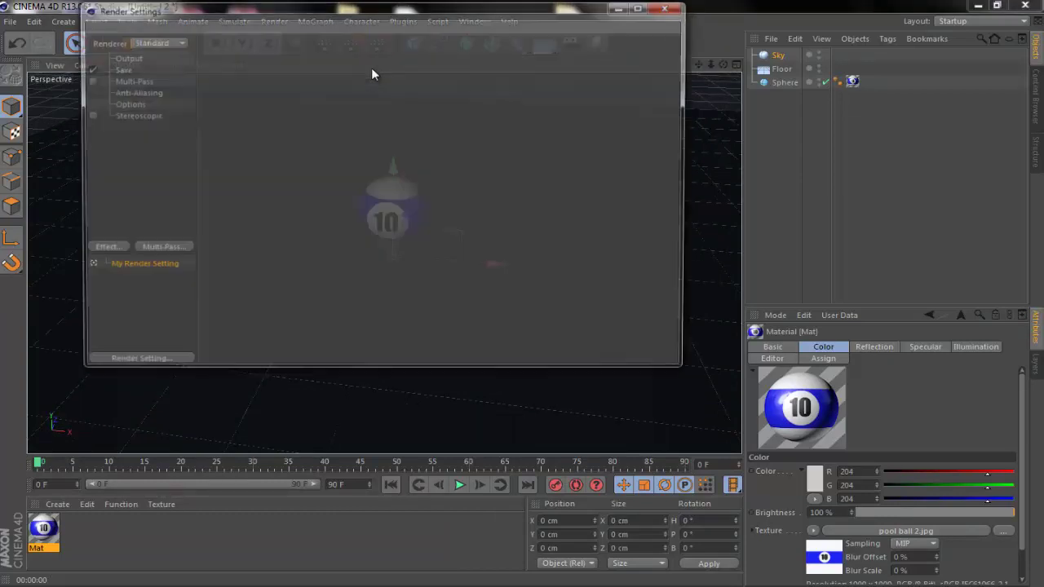
pyautogui.click(124, 57)
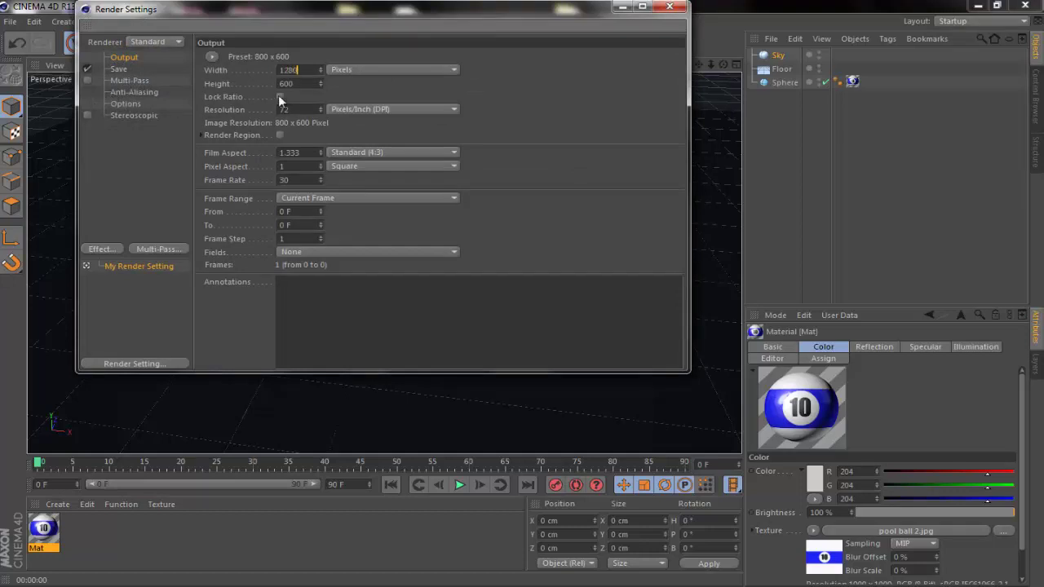
pyautogui.press('Tab')
pyautogui.write('720')
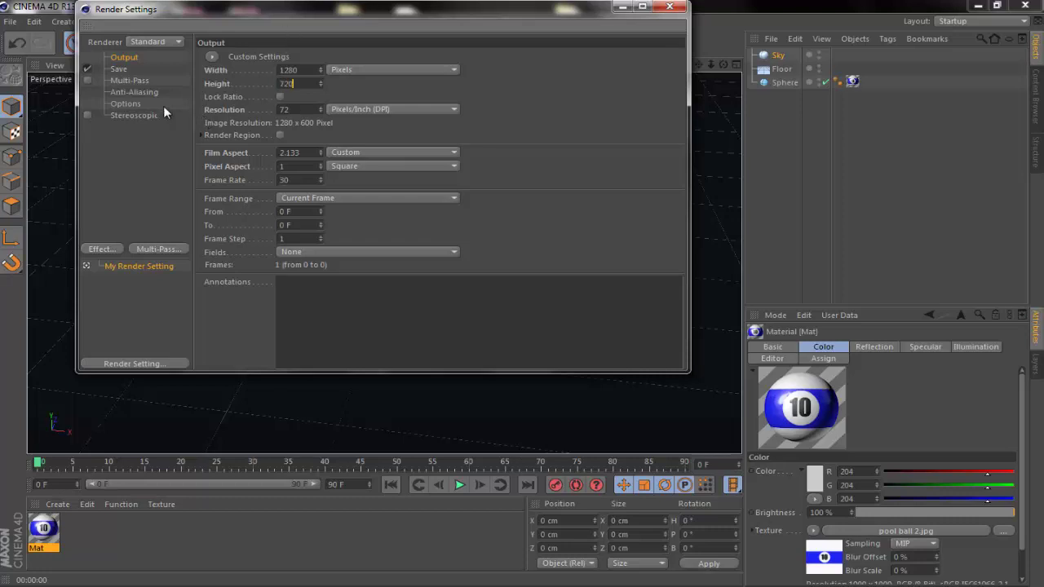
pyautogui.press('Return')
# On the Save page, change the image format from TIFF to JPEG
pyautogui.click(120, 69)
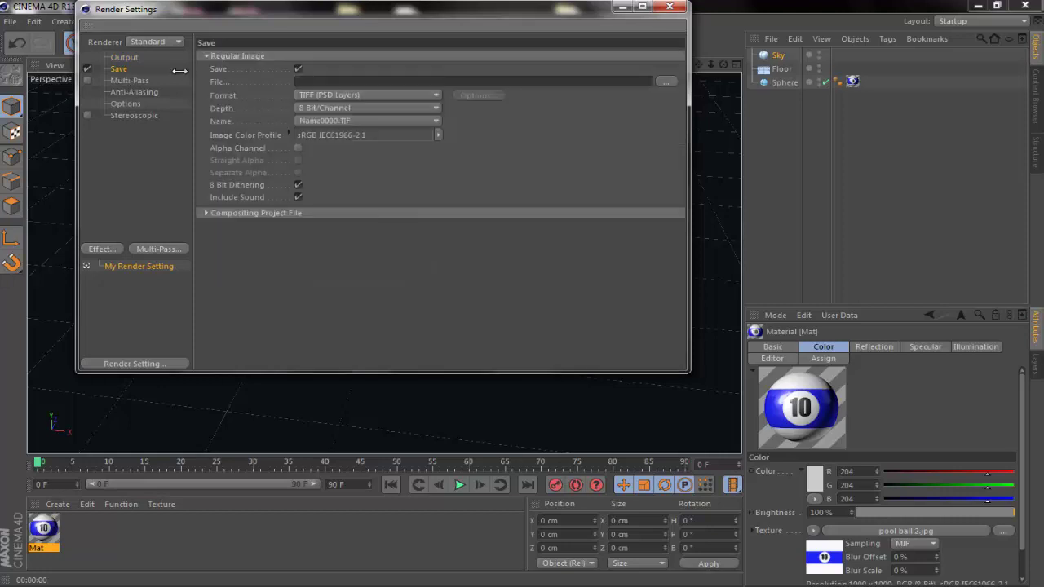
pyautogui.click(355, 95)
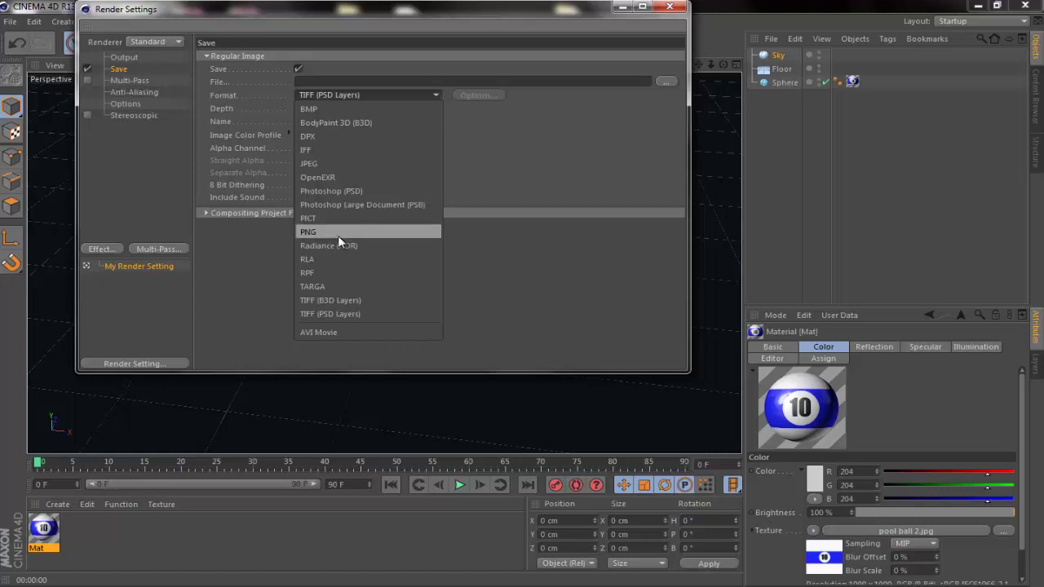
pyautogui.click(343, 163)
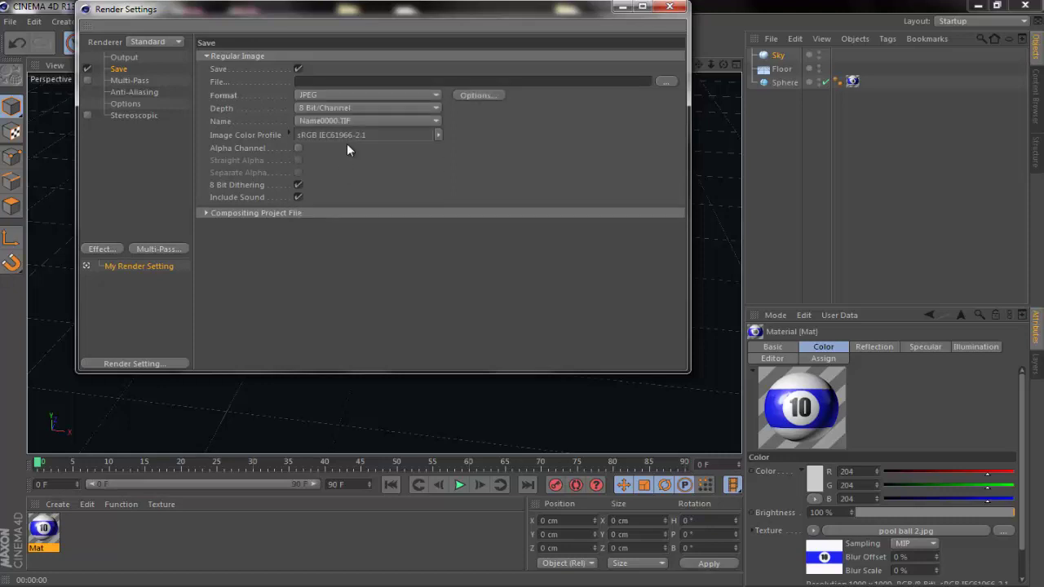
pyautogui.click(346, 94)
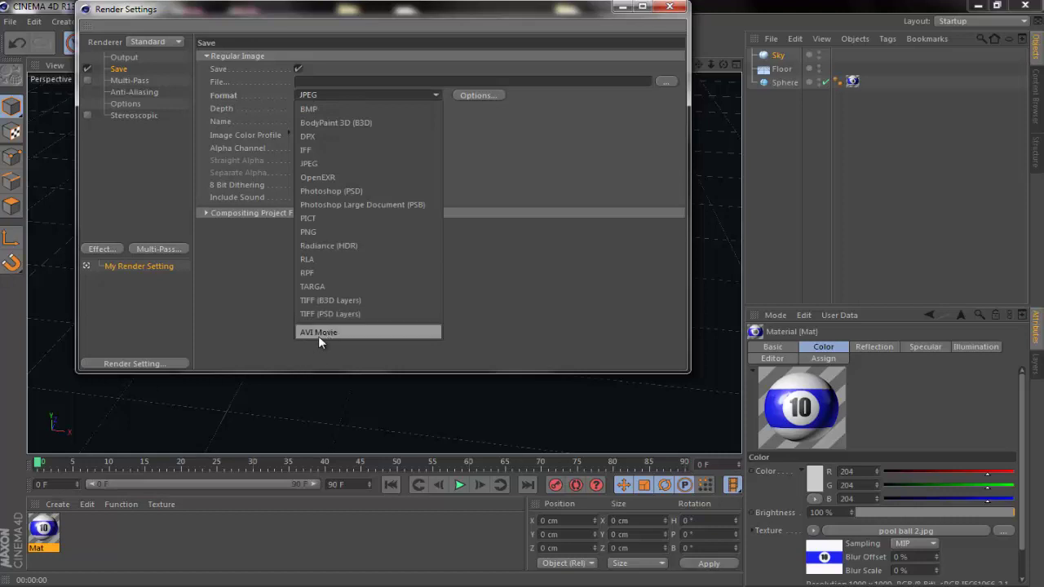
pyautogui.click(339, 163)
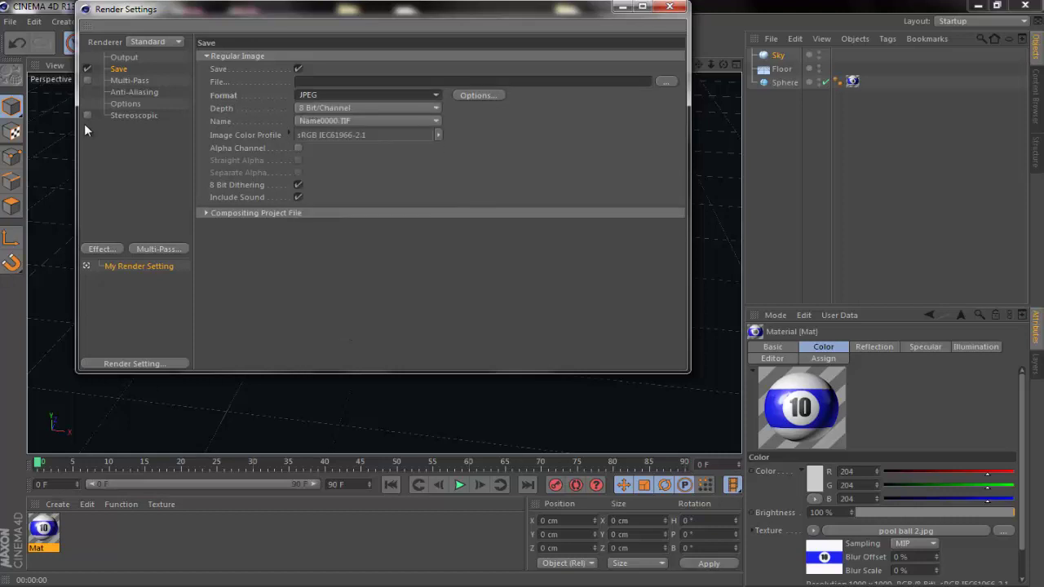
# Add Ambient Occlusion and Global Illumination render effects, then close Render Settings
pyautogui.click(114, 251)
pyautogui.click(195, 279)
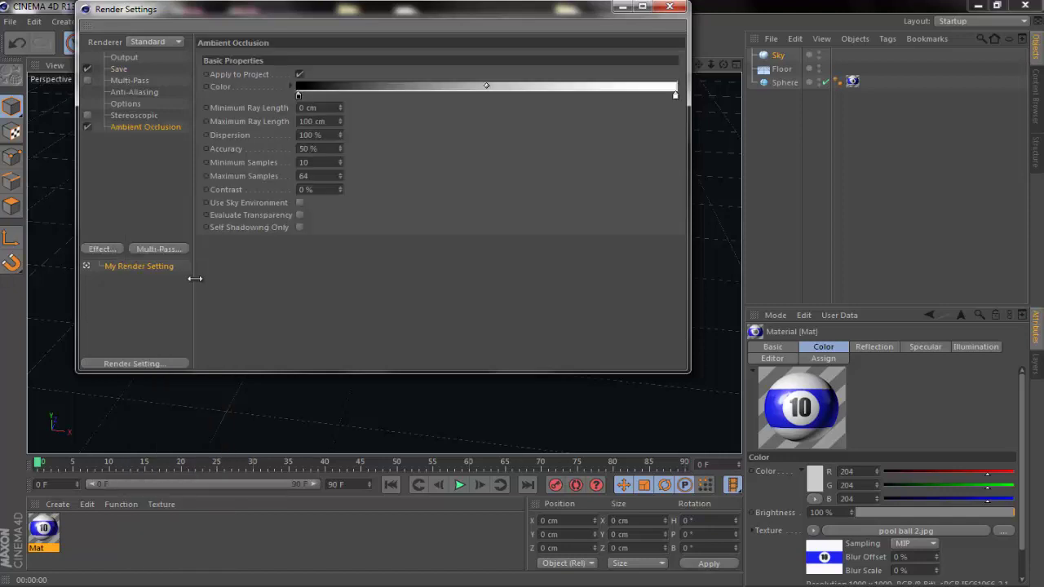
pyautogui.click(106, 249)
pyautogui.click(181, 373)
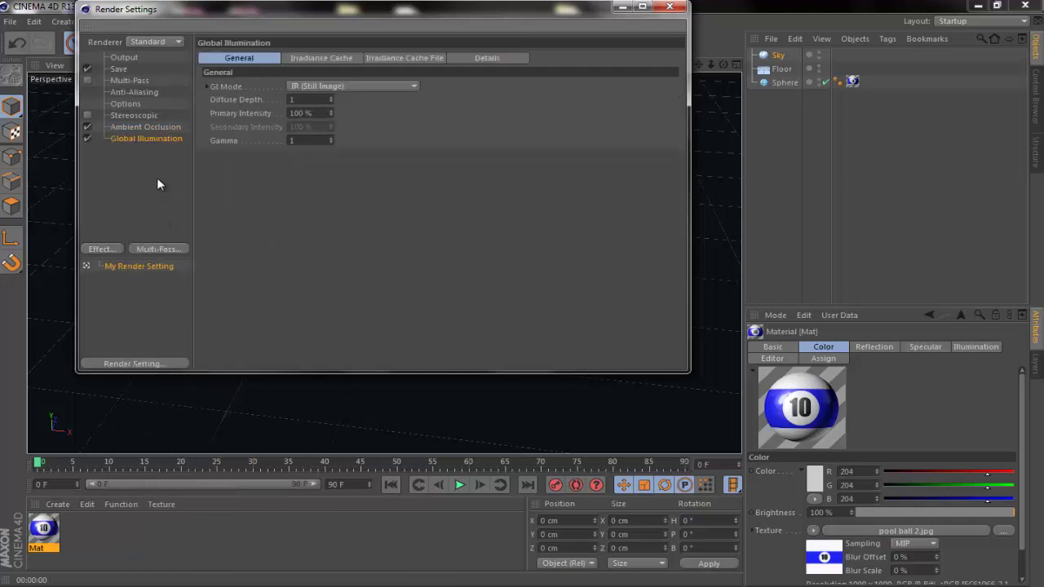
pyautogui.click(669, 6)
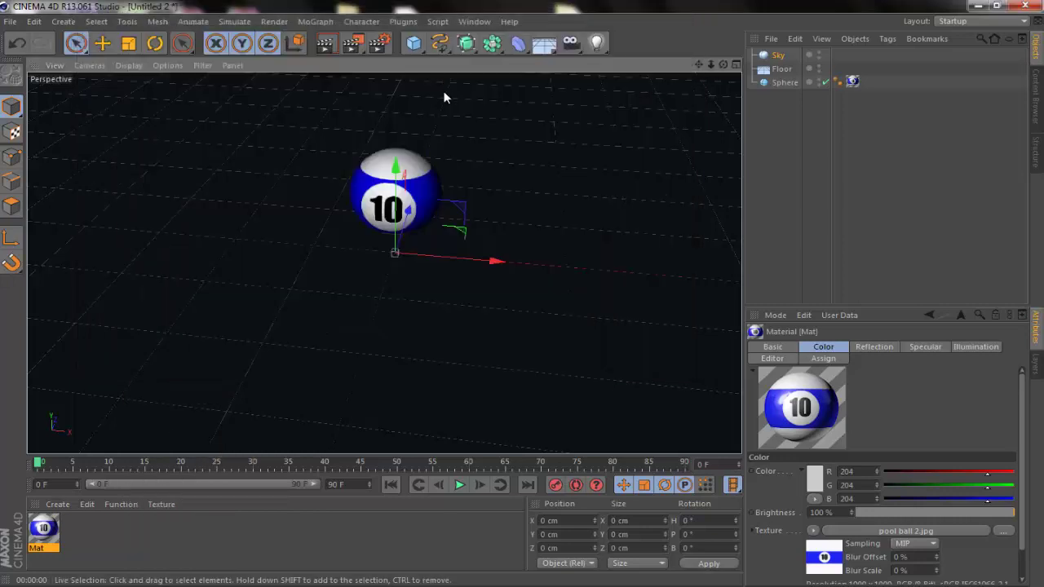
# Load the preset material pack file into the Material Manager
pyautogui.click(56, 503)
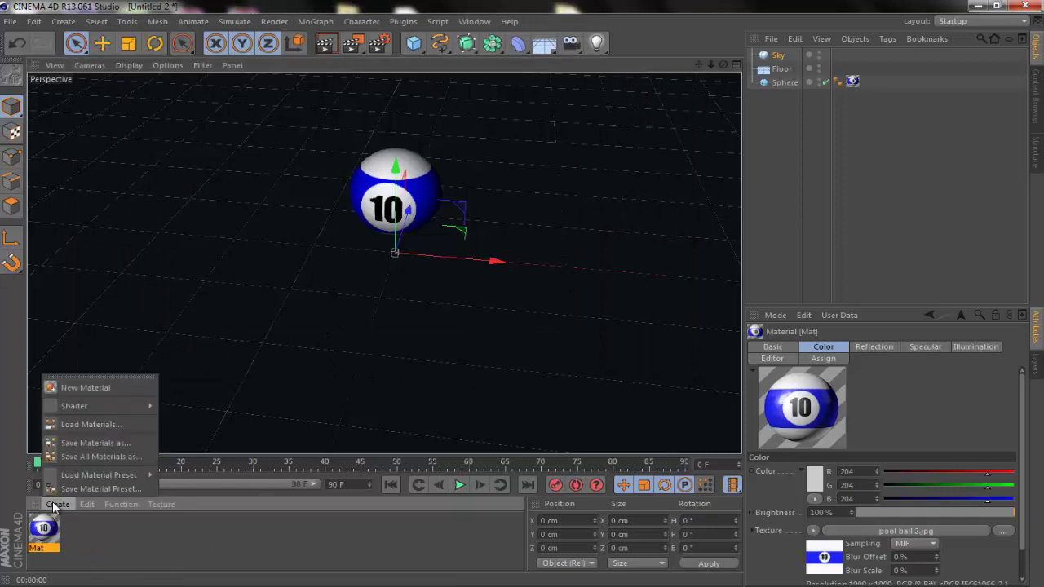
pyautogui.click(109, 426)
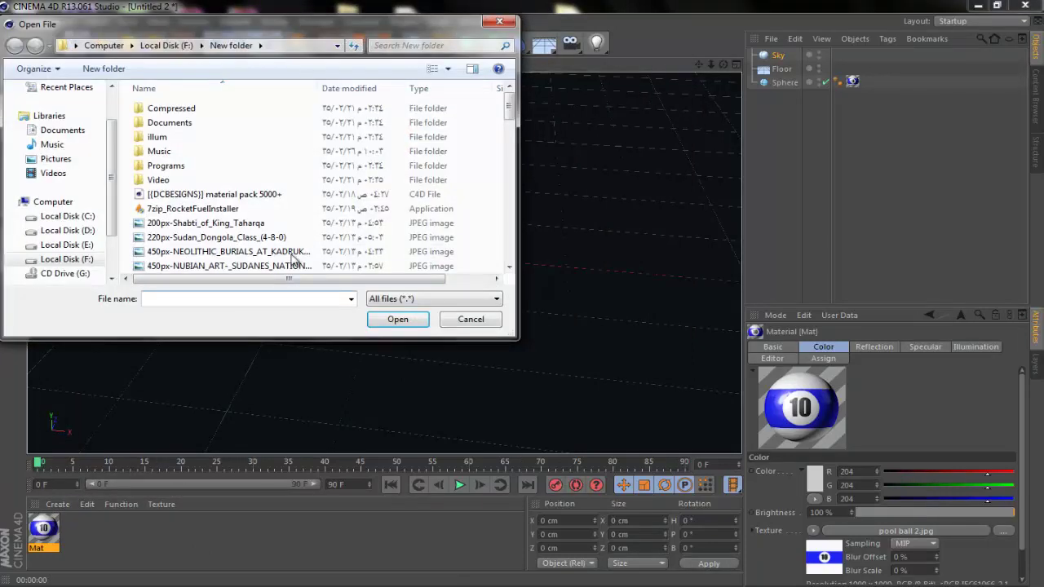
pyautogui.doubleClick(259, 197)
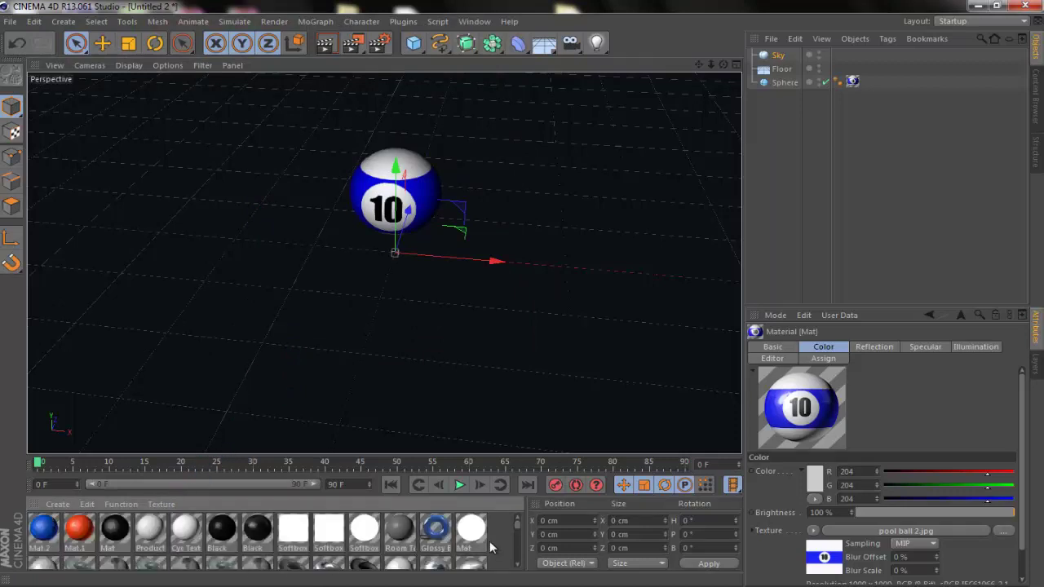
# Scroll the Material Manager to Vert Foncé and open it for editing
pyautogui.click(518, 569)
pyautogui.click(519, 568)
pyautogui.click(519, 568)
pyautogui.click(519, 568)
pyautogui.click(519, 569)
pyautogui.click(519, 569)
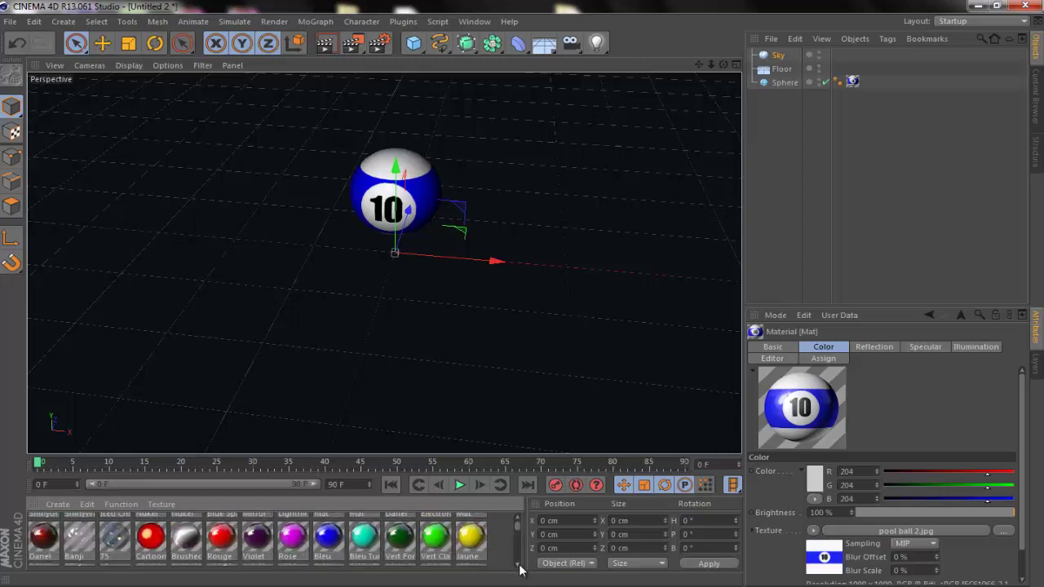
pyautogui.doubleClick(400, 535)
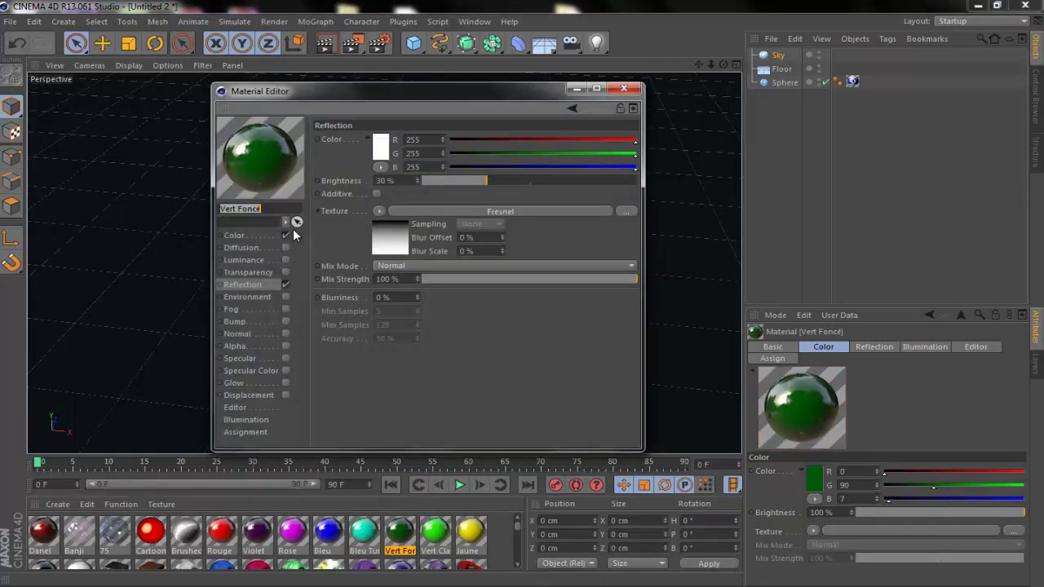
# Turn off Reflection on Vert Foncé and enable Environment with a Noise texture
pyautogui.click(286, 285)
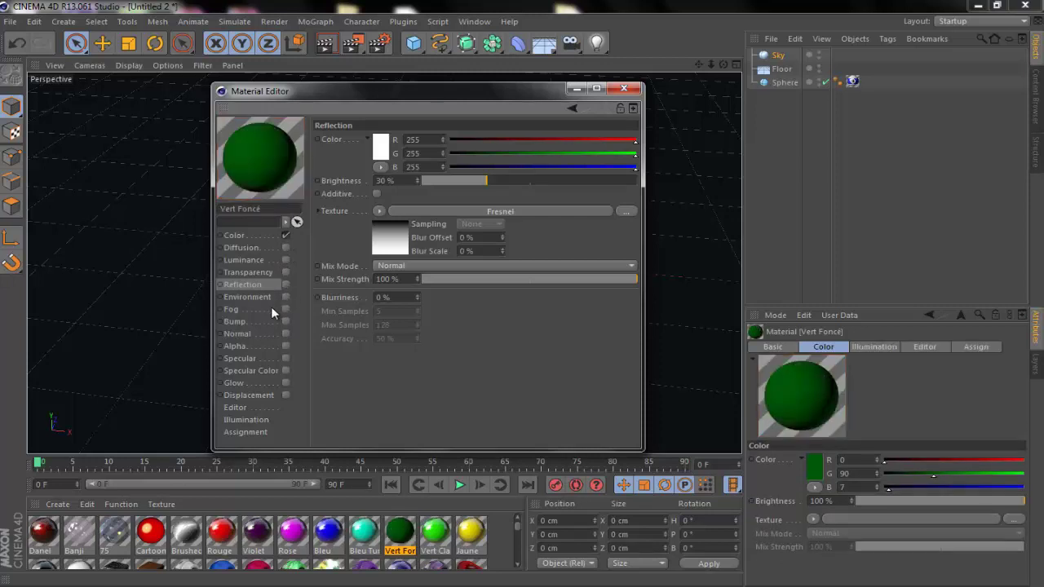
pyautogui.click(259, 297)
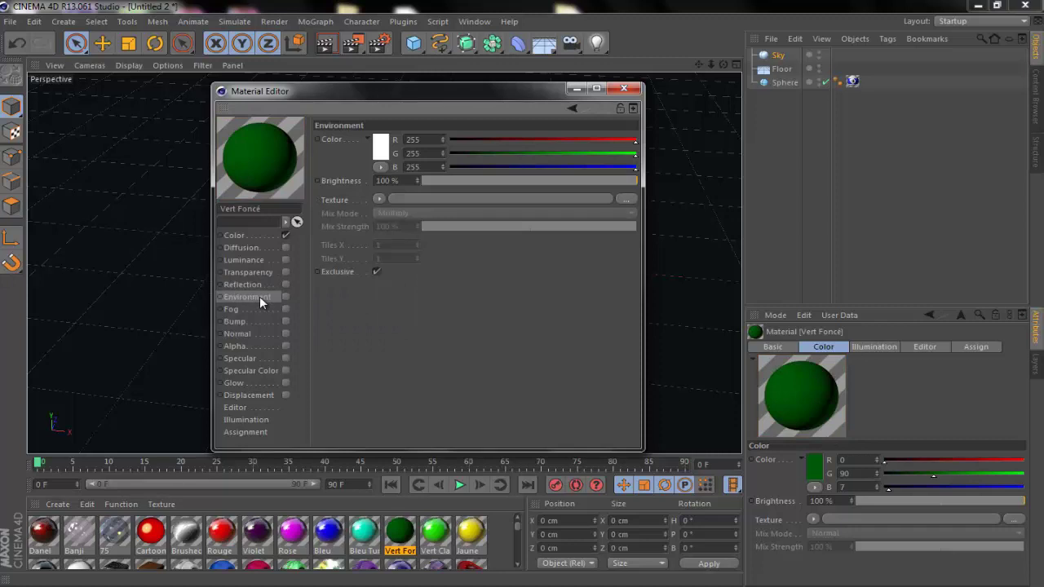
pyautogui.click(285, 296)
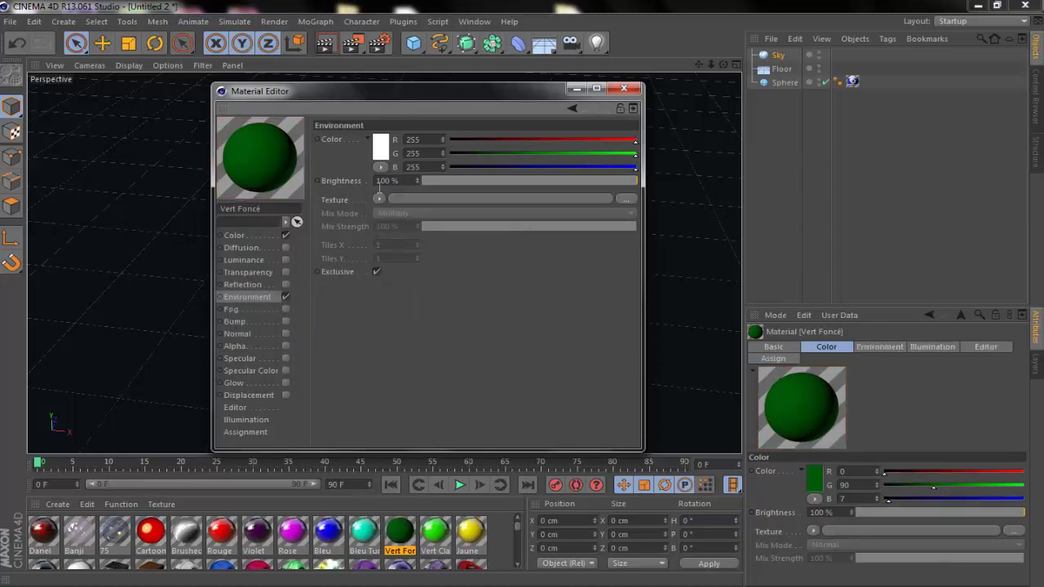
pyautogui.click(380, 199)
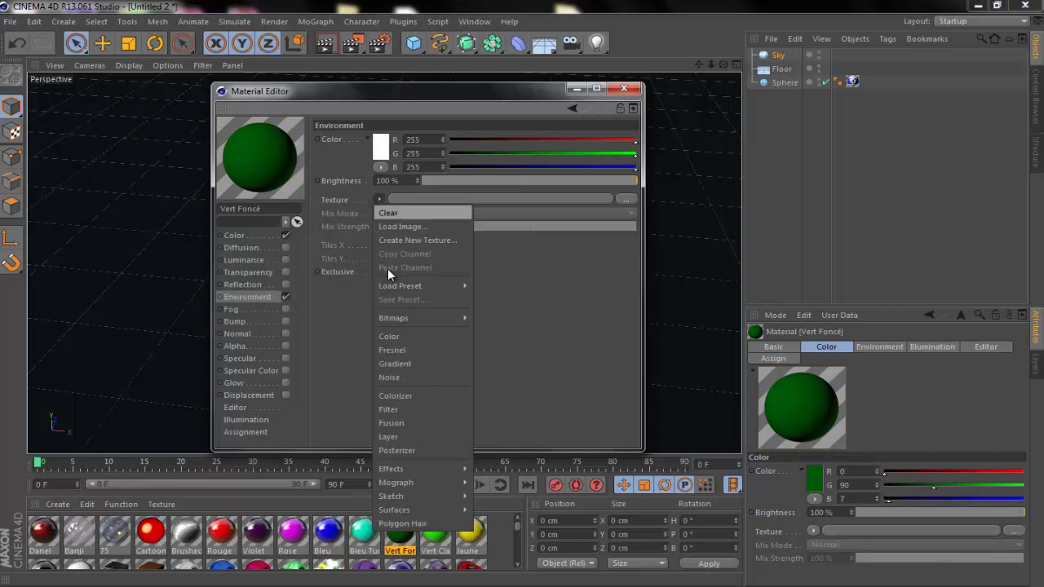
pyautogui.click(412, 378)
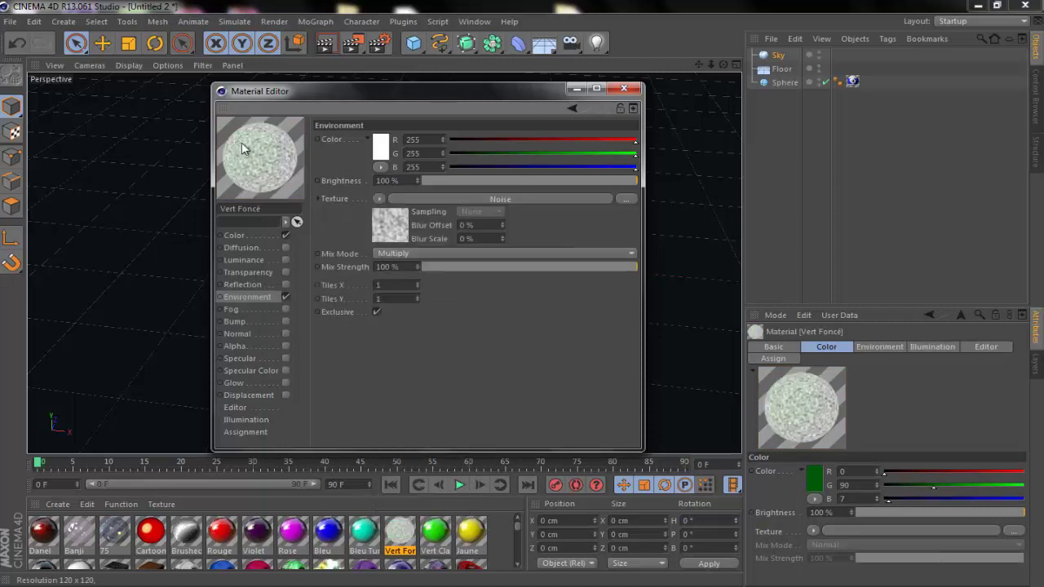
# Set the environment colour to dark green 25/52/21 and close the editor
pyautogui.click(381, 148)
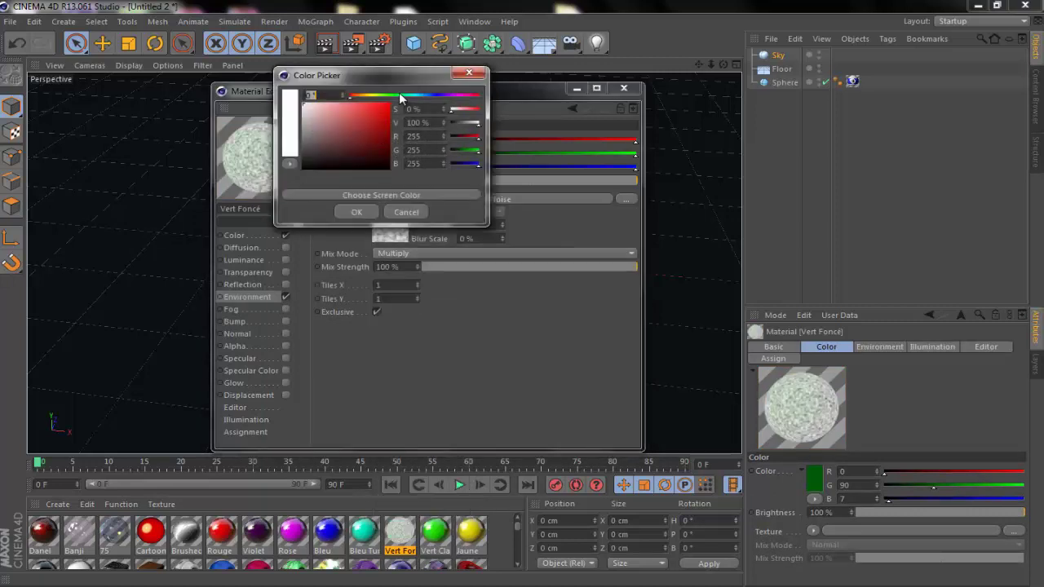
pyautogui.click(391, 95)
pyautogui.click(364, 152)
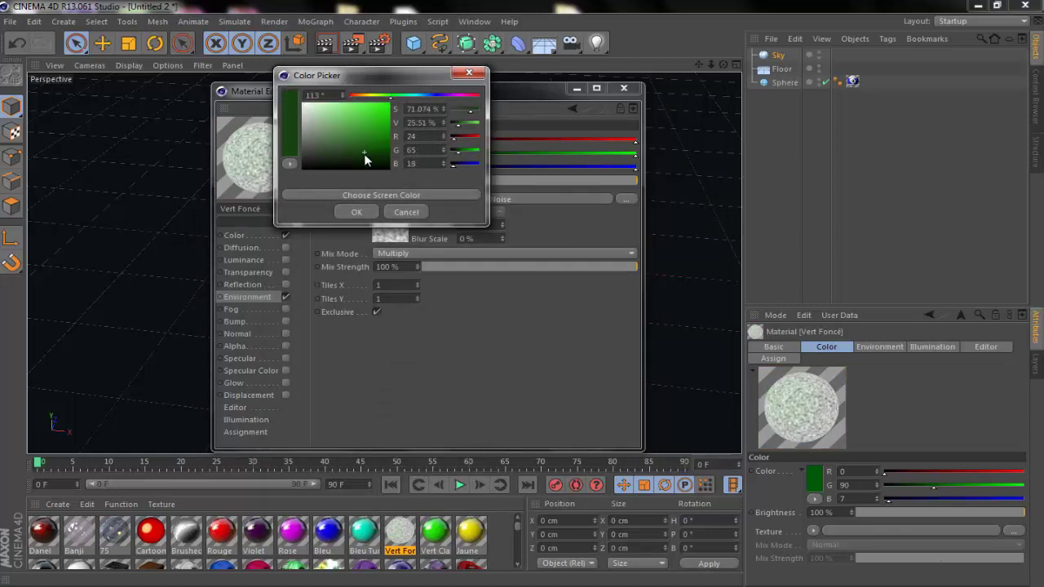
pyautogui.click(357, 212)
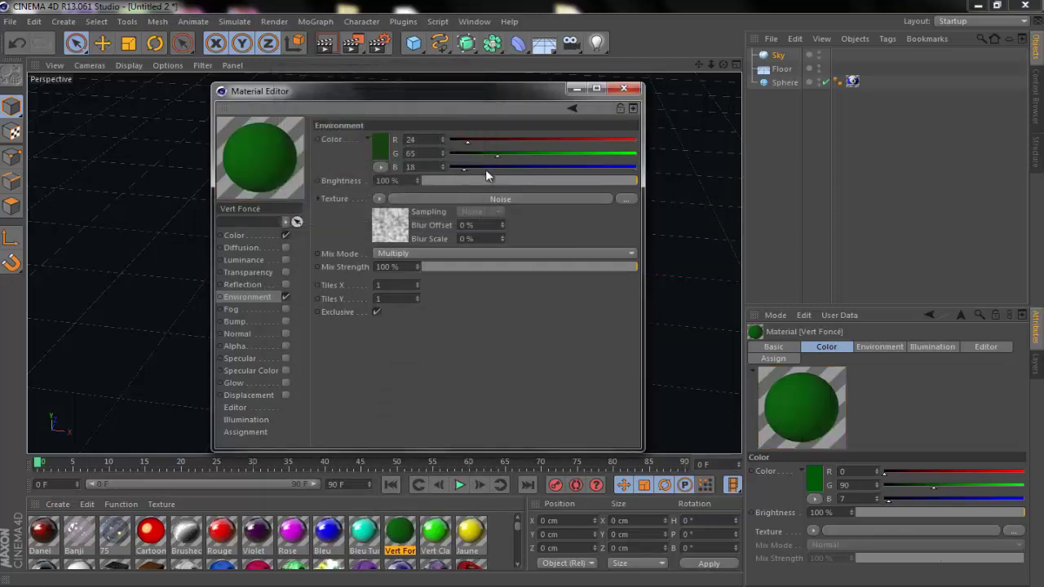
pyautogui.click(384, 150)
pyautogui.click(356, 159)
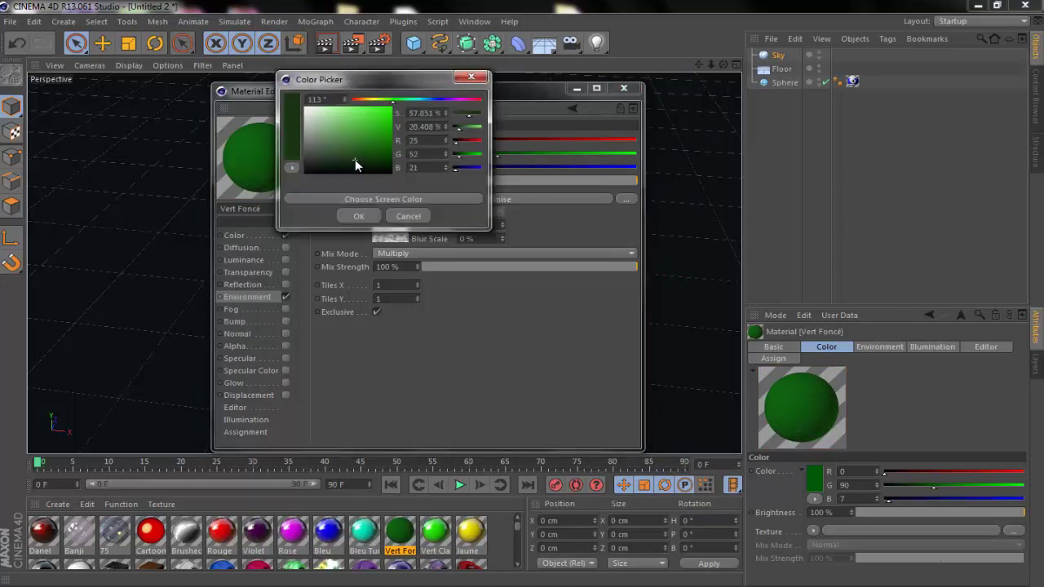
pyautogui.click(357, 212)
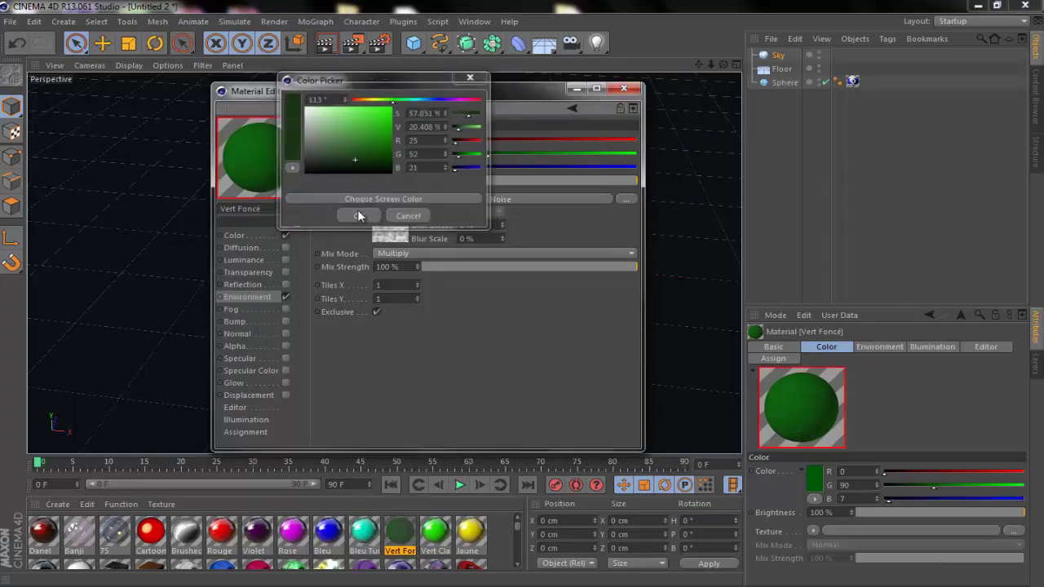
pyautogui.click(624, 89)
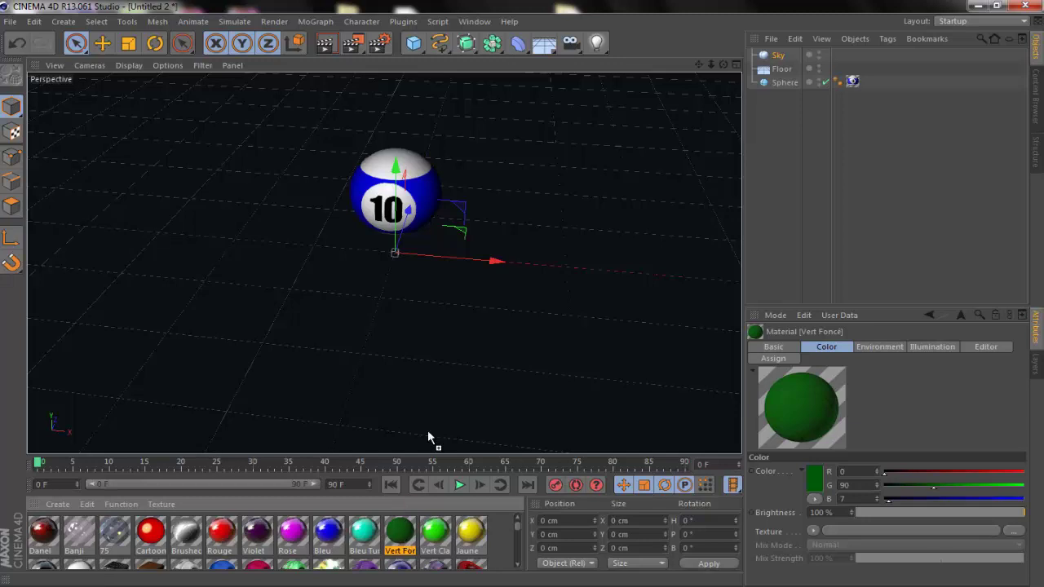
# Apply Vert Foncé to the Floor, render a preview, then select the Sky object
pyautogui.moveTo(428, 438); pyautogui.dragTo(382, 355)
pyautogui.click(326, 46)
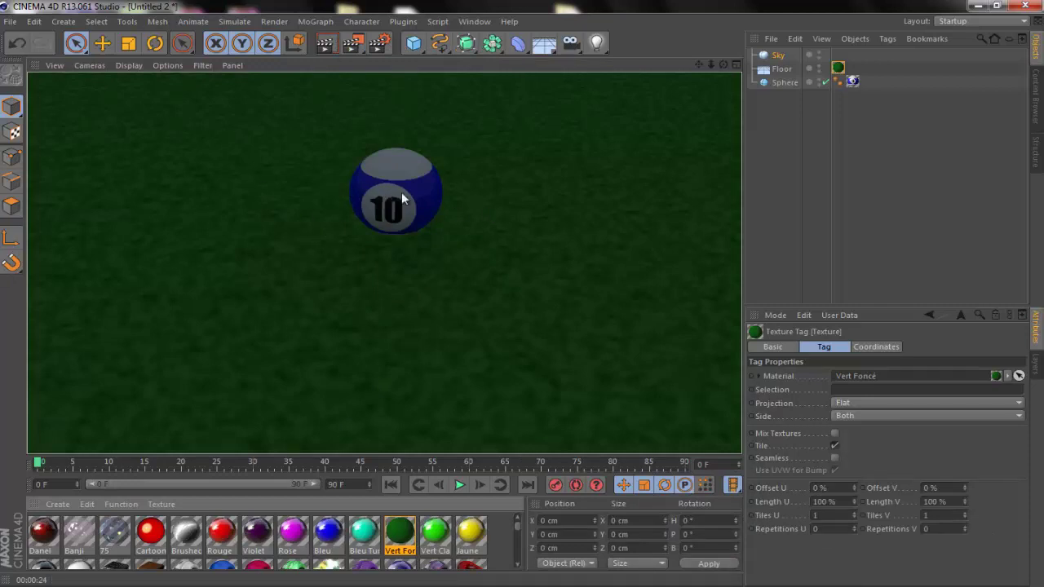
pyautogui.click(778, 56)
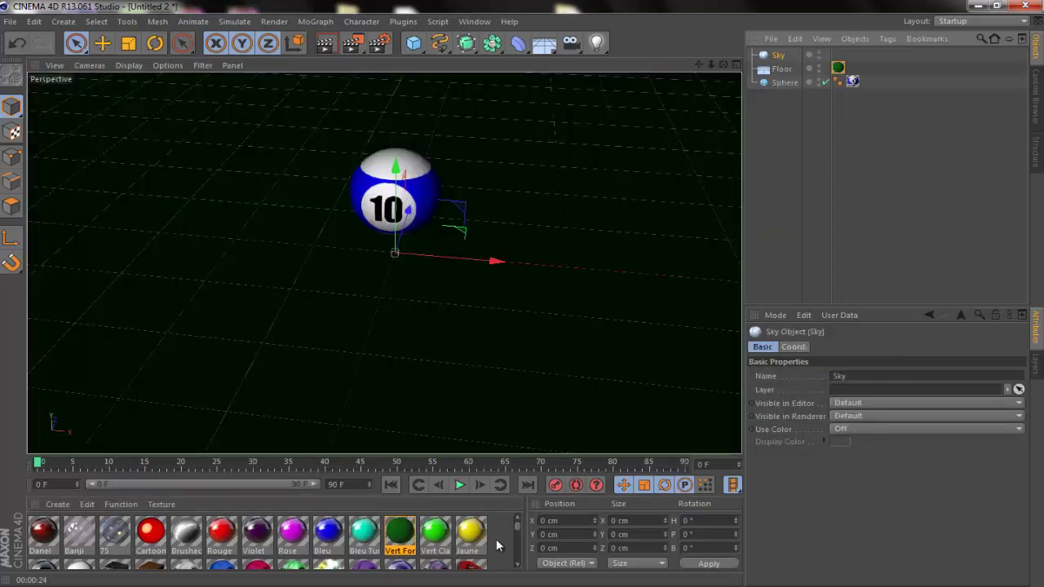
pyautogui.click(518, 563)
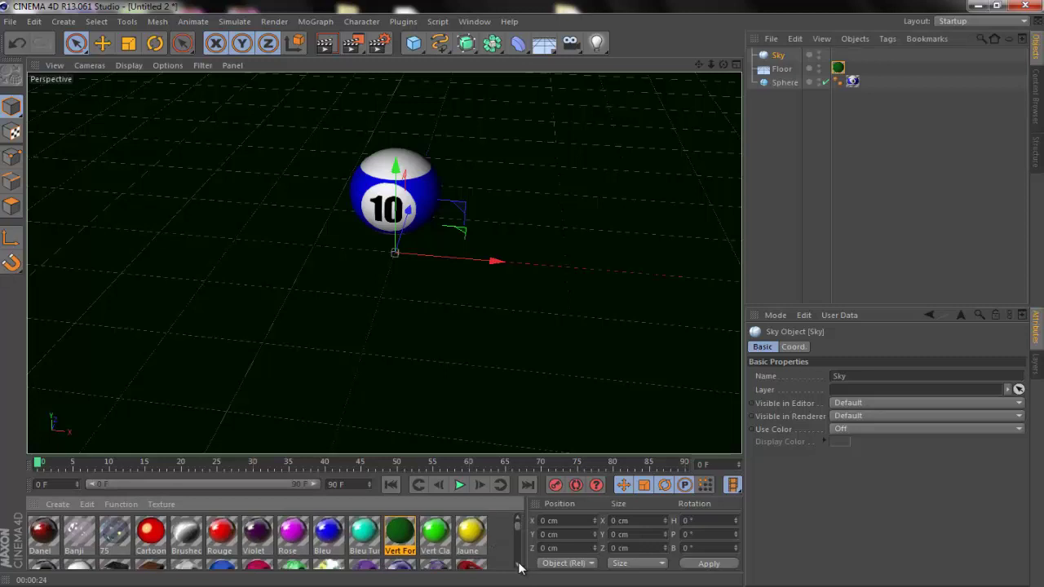
pyautogui.click(518, 564)
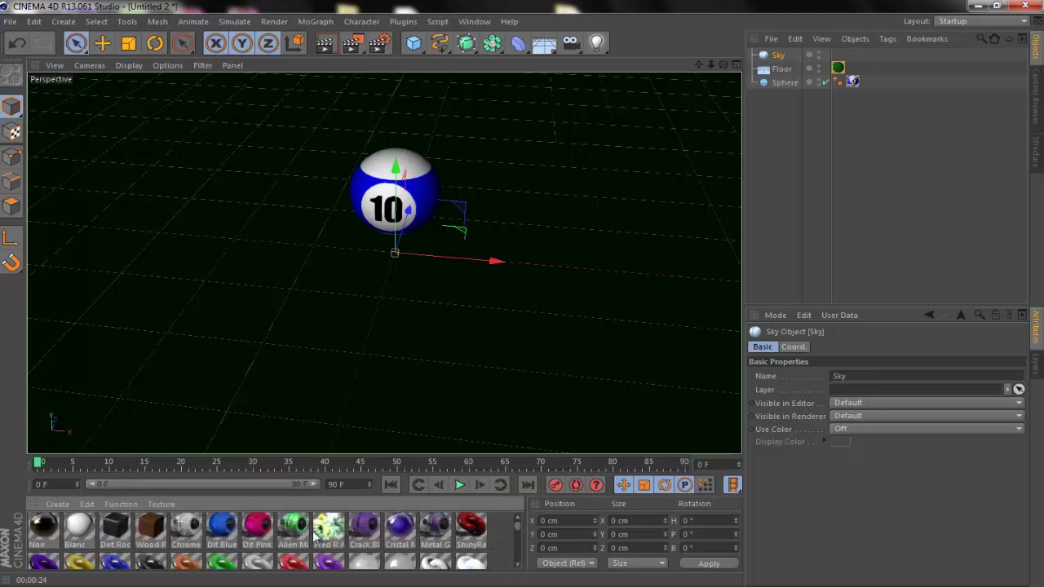
# Apply the white Blanc material to the Sky and move the Sphere to Y 47.307 cm
pyautogui.click(79, 530)
pyautogui.moveTo(82, 534); pyautogui.dragTo(675, 90)
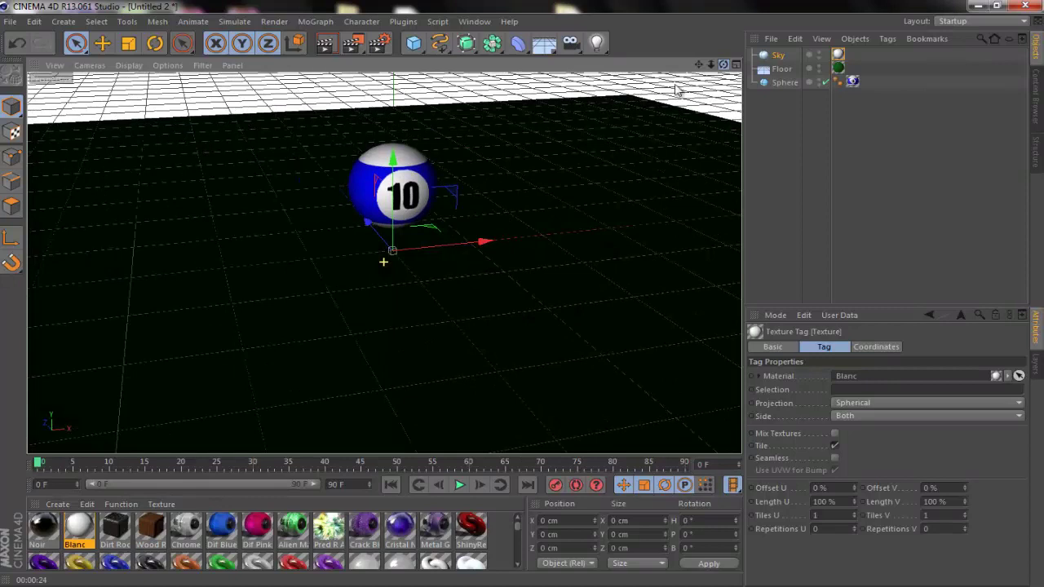
pyautogui.click(381, 145)
pyautogui.moveTo(395, 93); pyautogui.dragTo(398, 122)
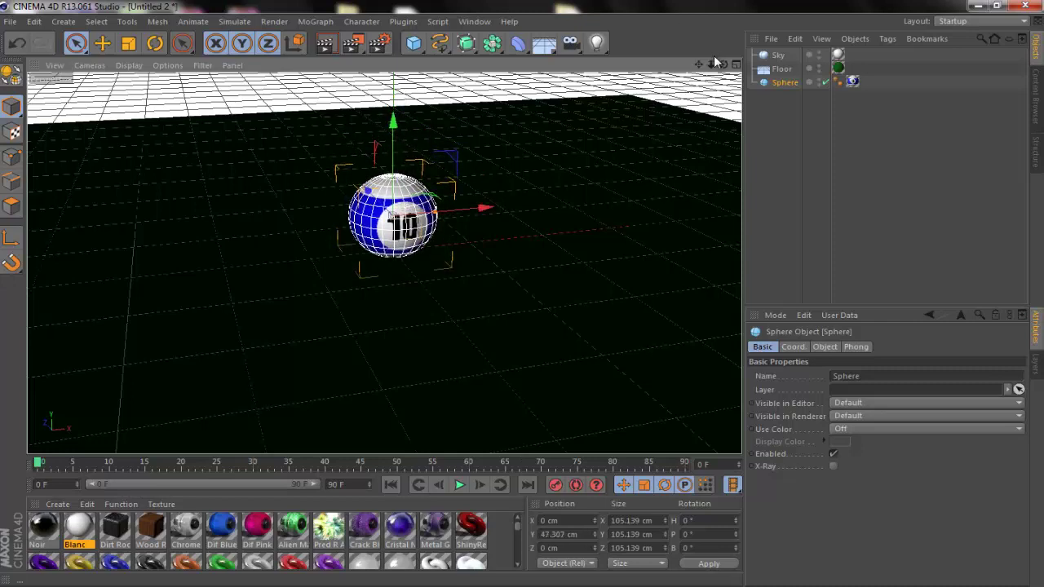
# Raise the Sphere to Y 52.377 cm at floor level and test-render its placement
pyautogui.keyDown('alt'); pyautogui.moveTo(523, 297); pyautogui.dragTo(497, 133); pyautogui.keyUp('alt')
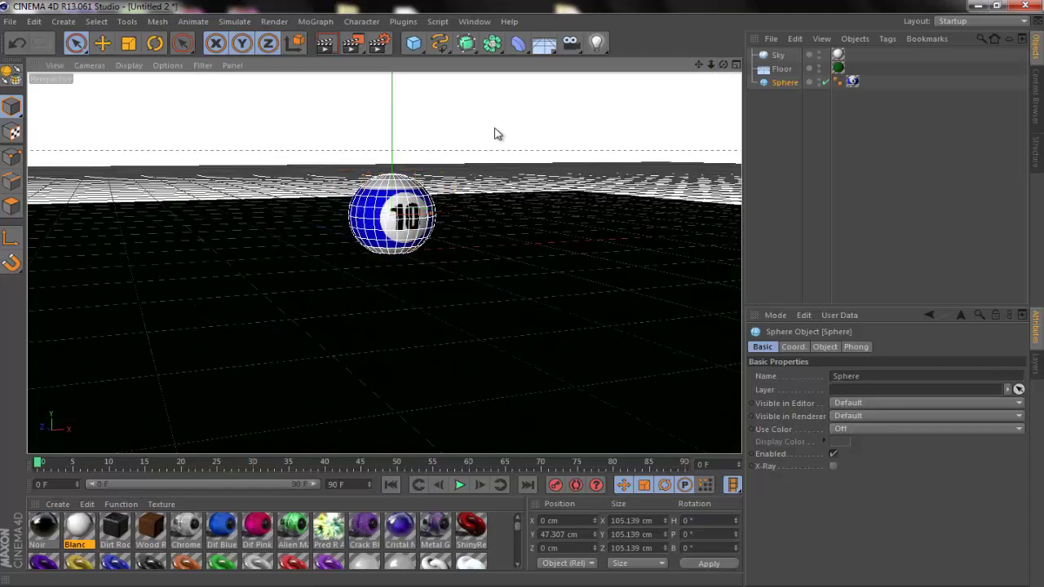
pyautogui.moveTo(392, 132); pyautogui.dragTo(393, 129)
pyautogui.click(325, 46)
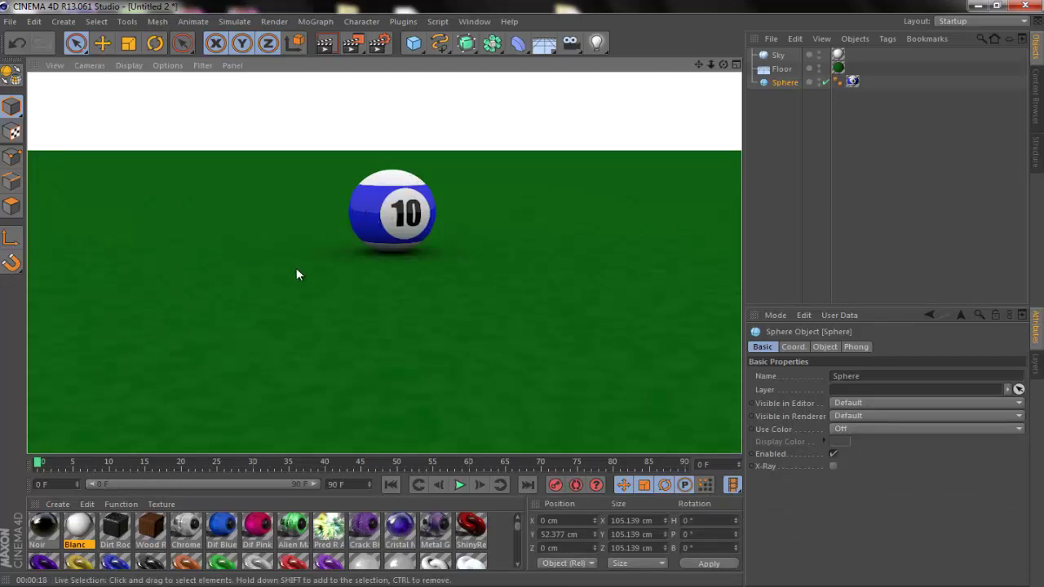
pyautogui.click(398, 214)
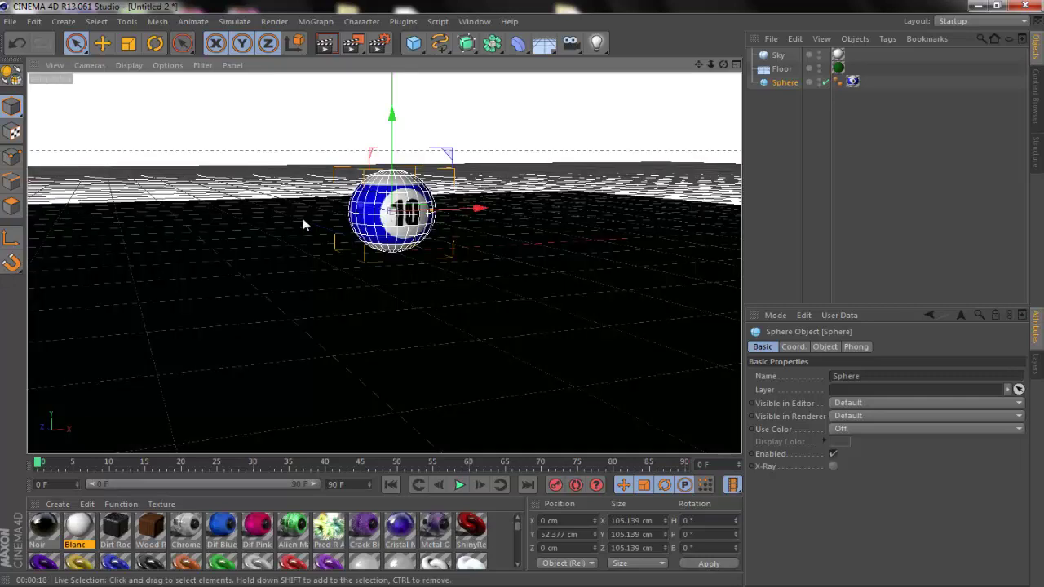
# Duplicate the ball as Sphere.1, move it to X -144.764 cm, tilt it 26.901°, and render
pyautogui.hotkey('ctrl', 'c')
pyautogui.hotkey('ctrl', 'v')
pyautogui.moveTo(455, 216); pyautogui.dragTo(336, 213)
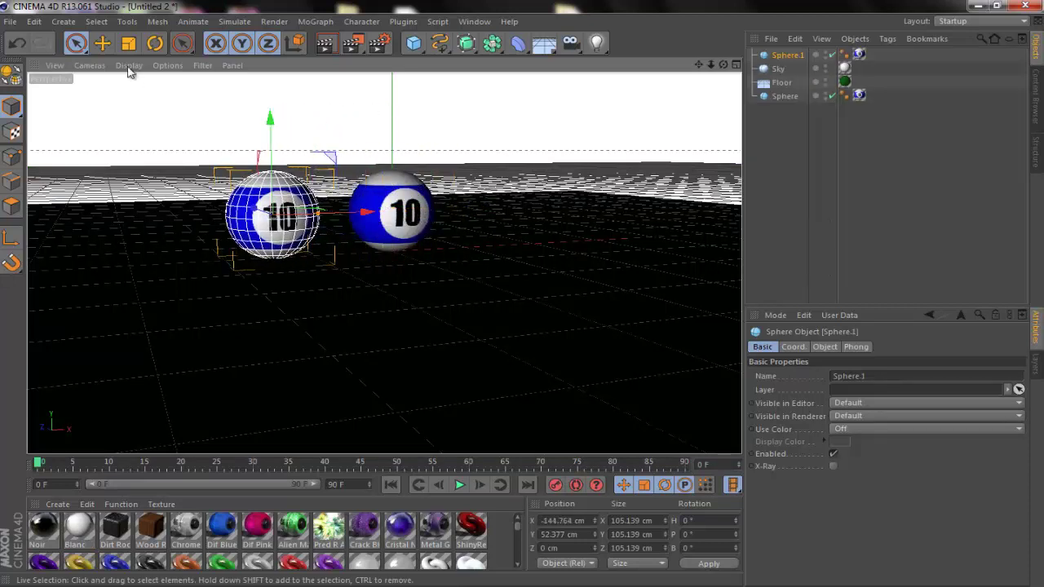
pyautogui.click(155, 43)
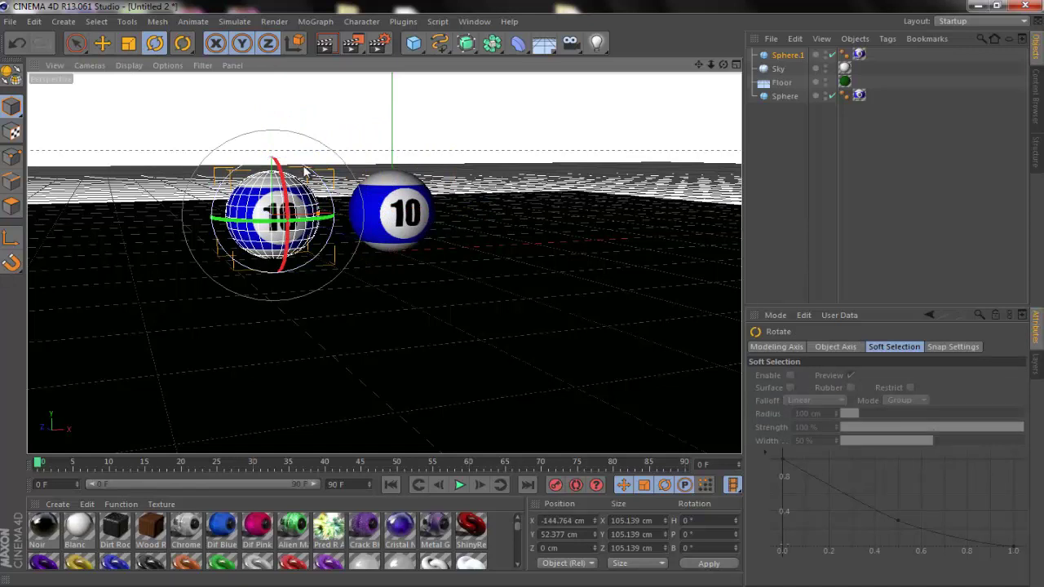
pyautogui.moveTo(311, 173)
pyautogui.mouseDown()
pyautogui.moveTo(303, 155)
pyautogui.moveTo(328, 184)
pyautogui.mouseUp()
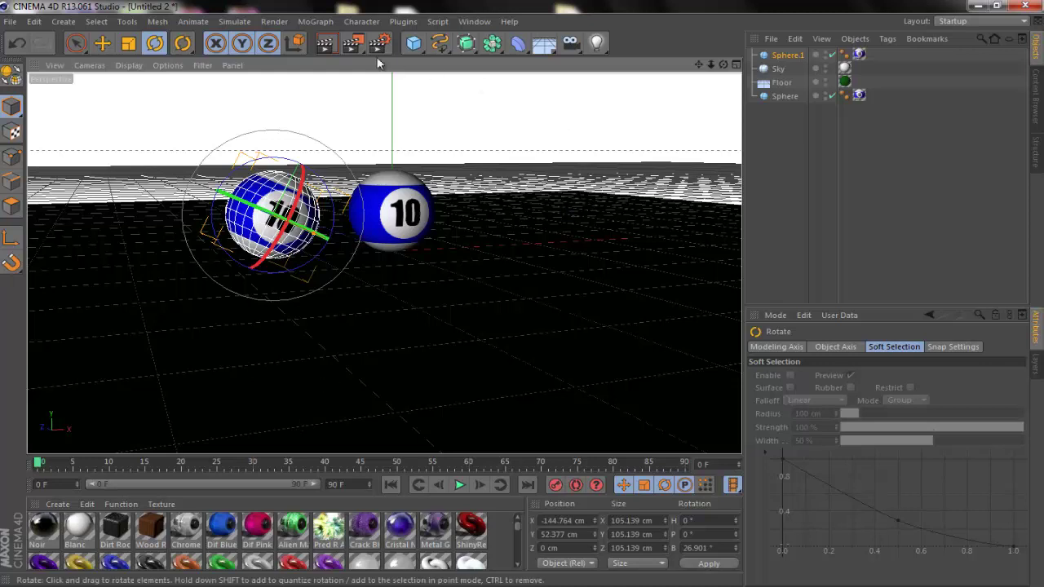
pyautogui.click(325, 43)
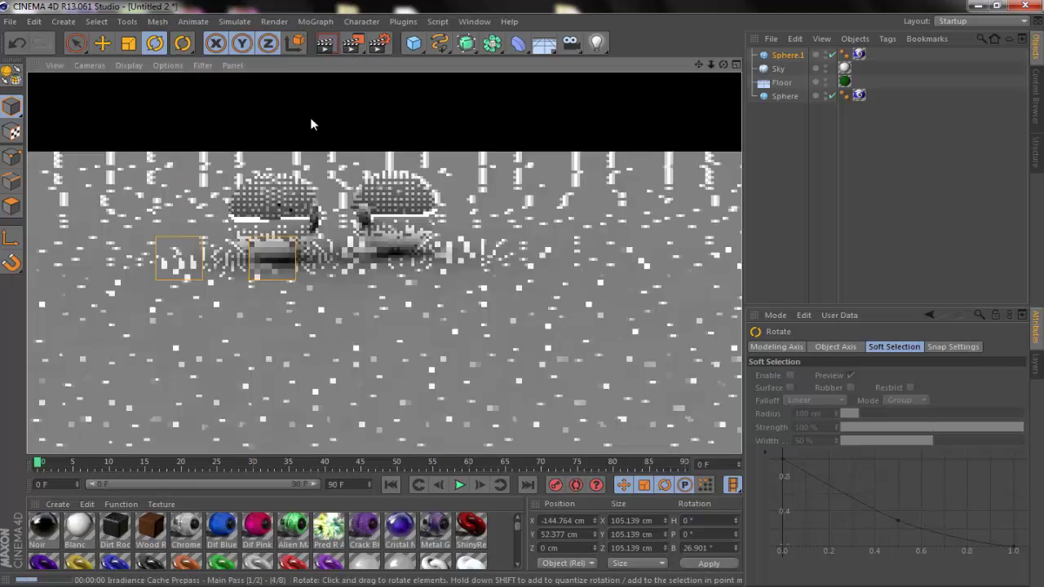